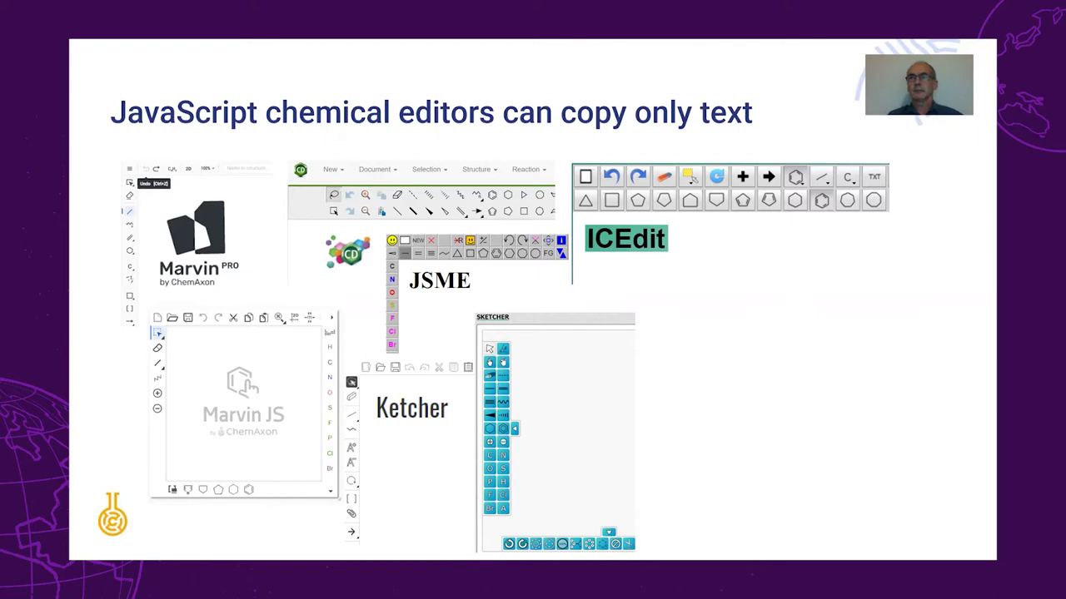
Reveal the yellow arrow and screenshot of molfile text copied from a JavaScript editor.
key("Right")
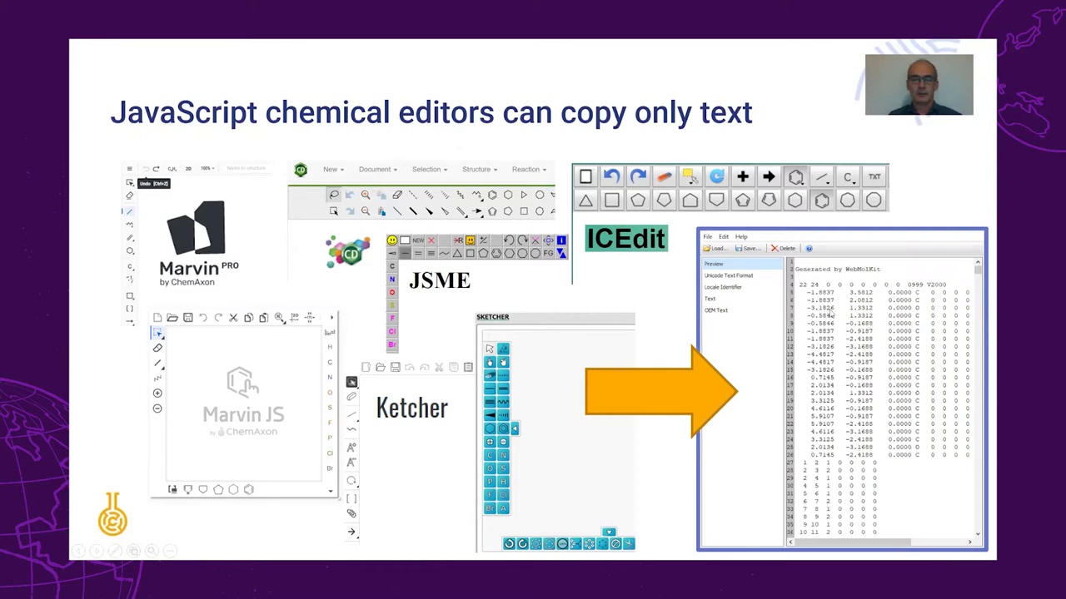
Step through the Paste into MS Office slide's molfile, JChem for Office, drawn-structure and Marvin examples.
key("Right")
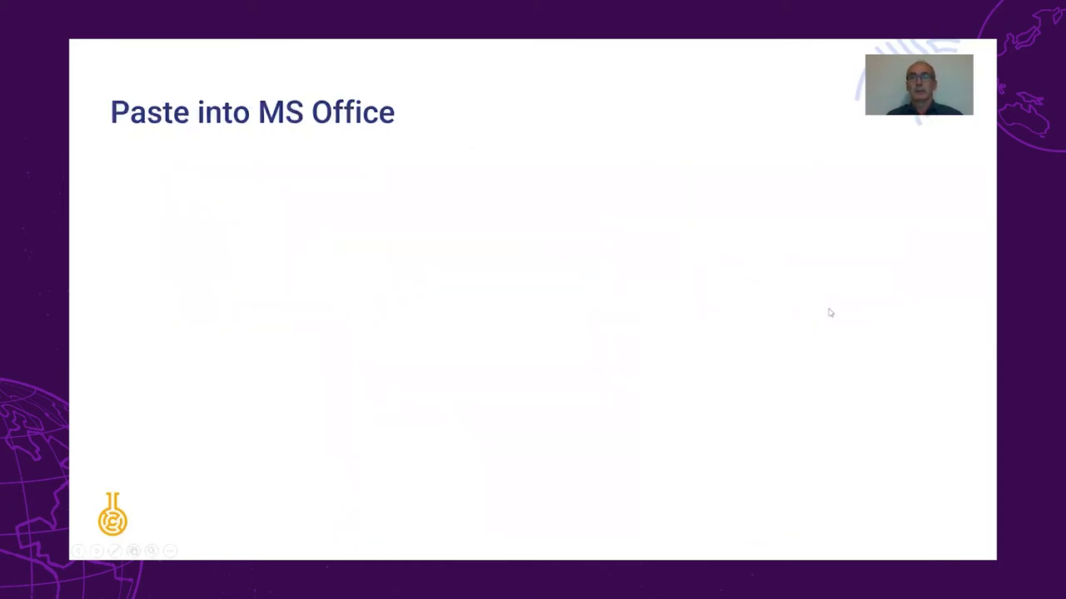
key("Right")
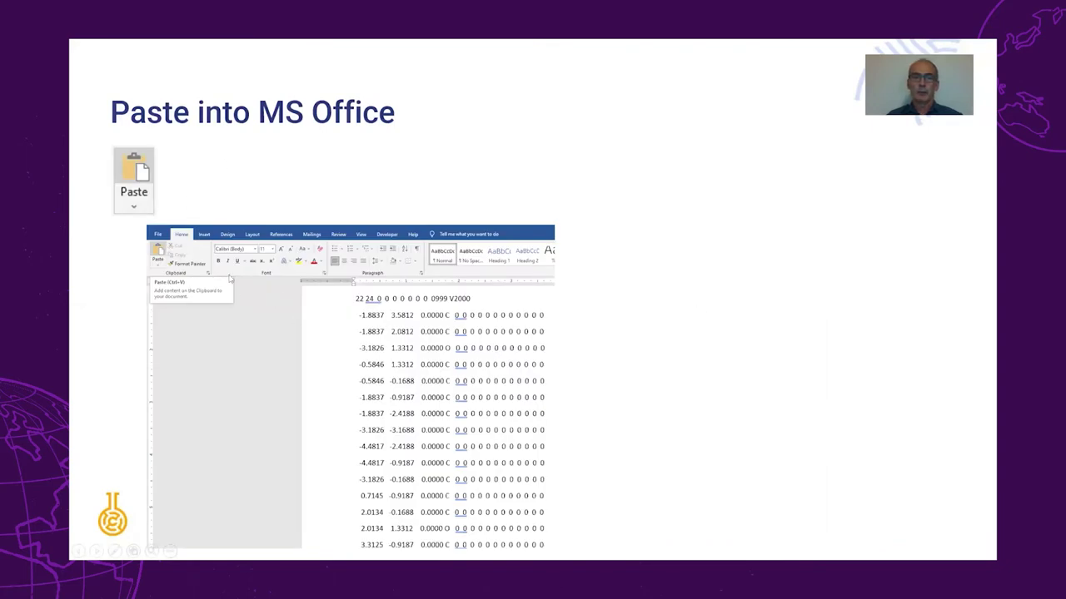
key("Right")
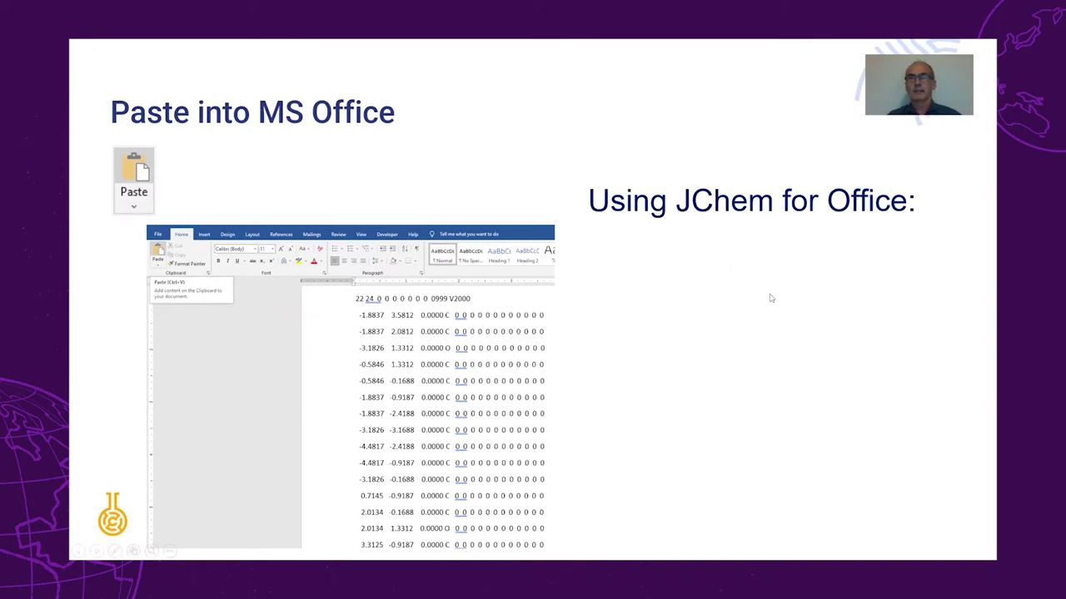
key("Right")
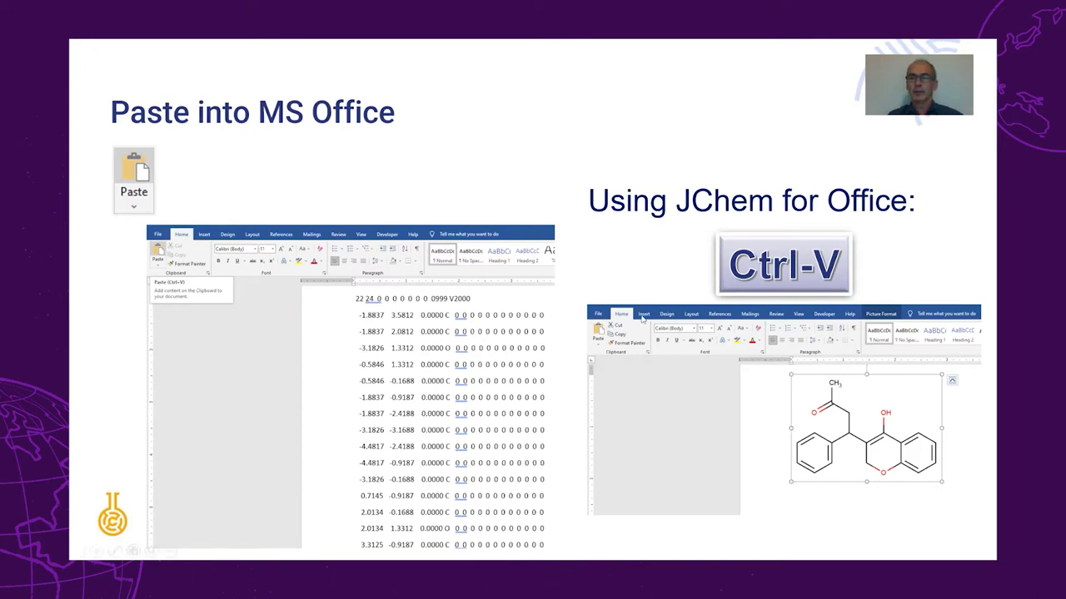
left_click(763, 385)
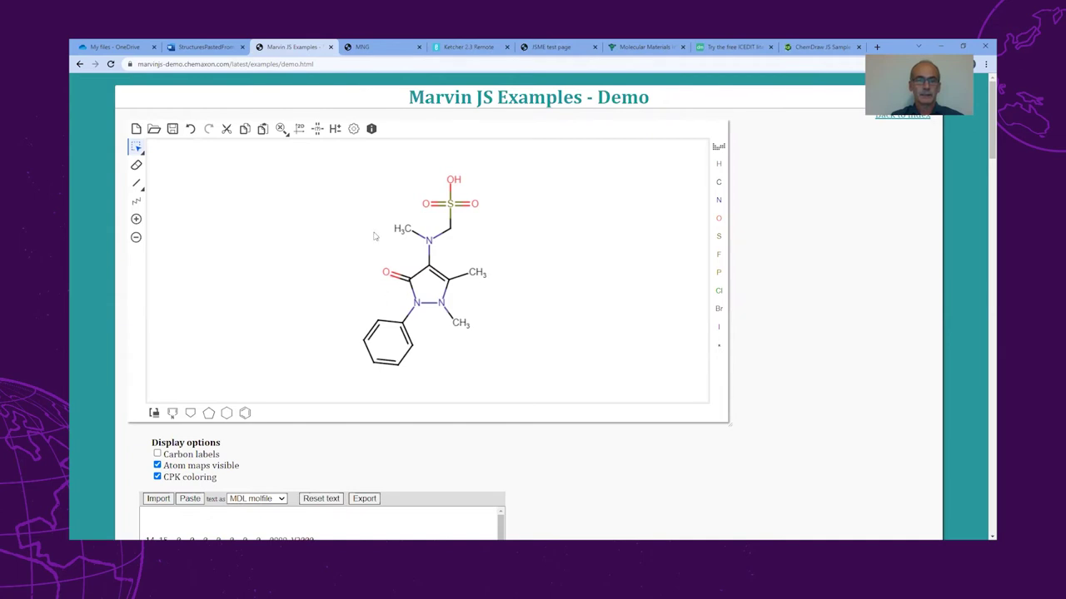
Copy the pyrazolone molecule from Marvin JS and paste it into Word.
left_click_drag(335, 168, 532, 390)
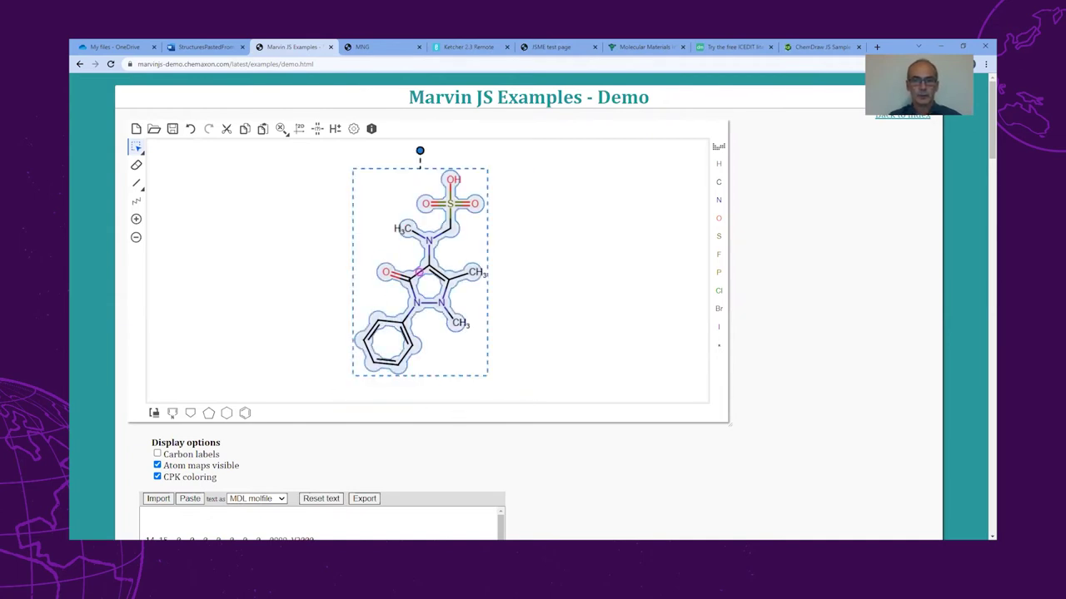
key("alt+Tab")
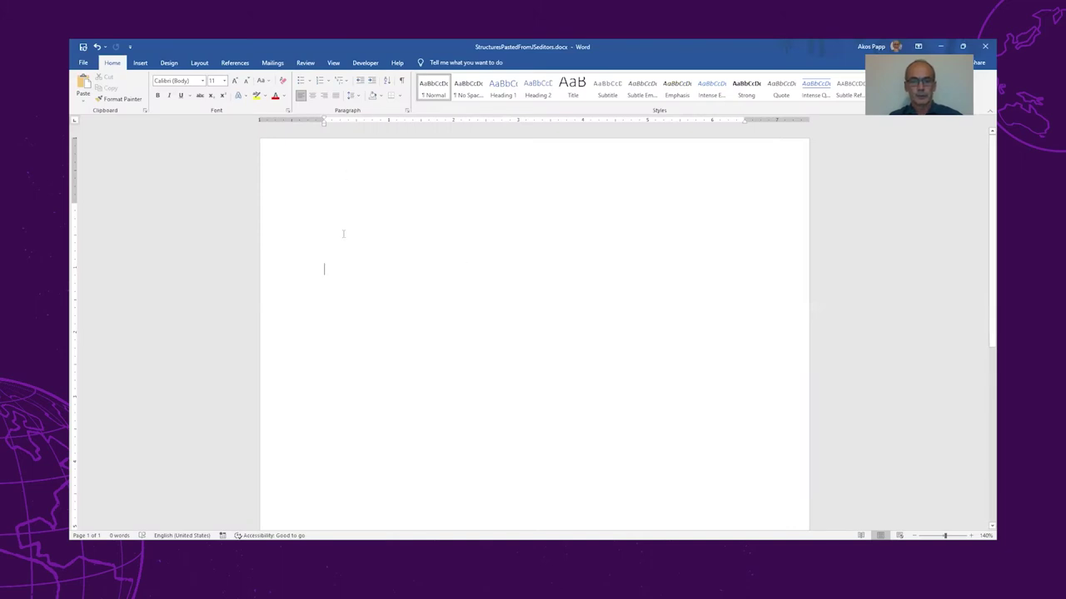
key("ctrl+v")
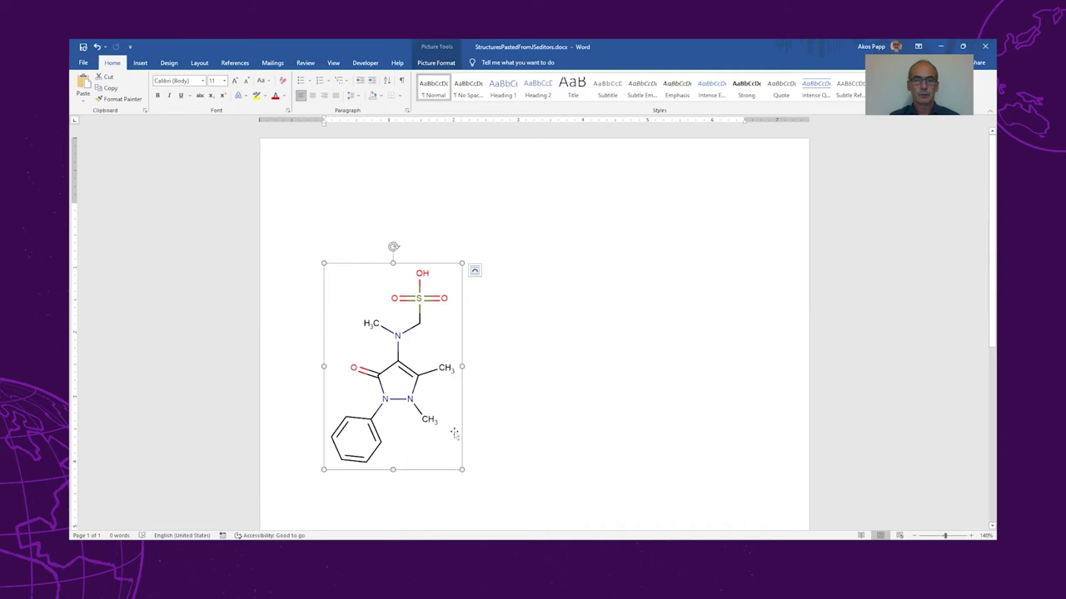
Open the pasted pyrazolone in Marvin, cancel unchanged, and undo the paste.
double_click(403, 372)
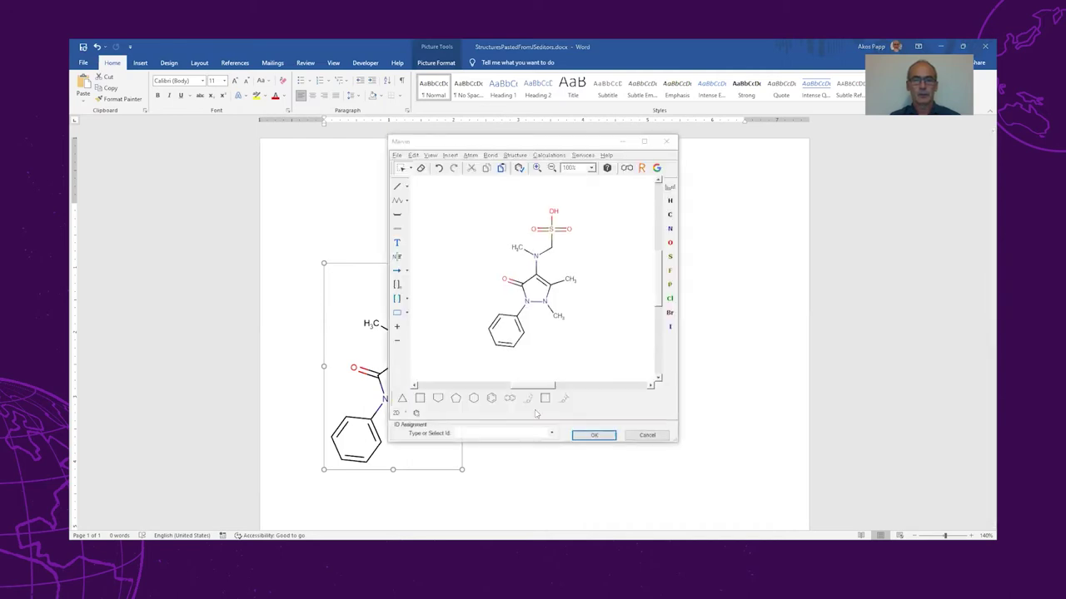
left_click(645, 432)
left_click(464, 464)
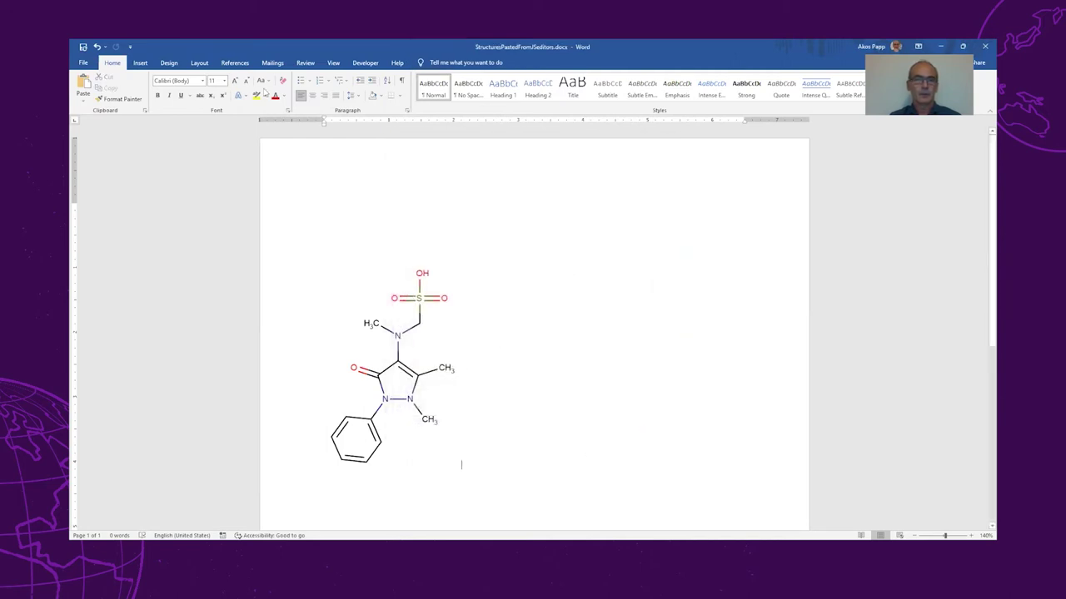
left_click(97, 47)
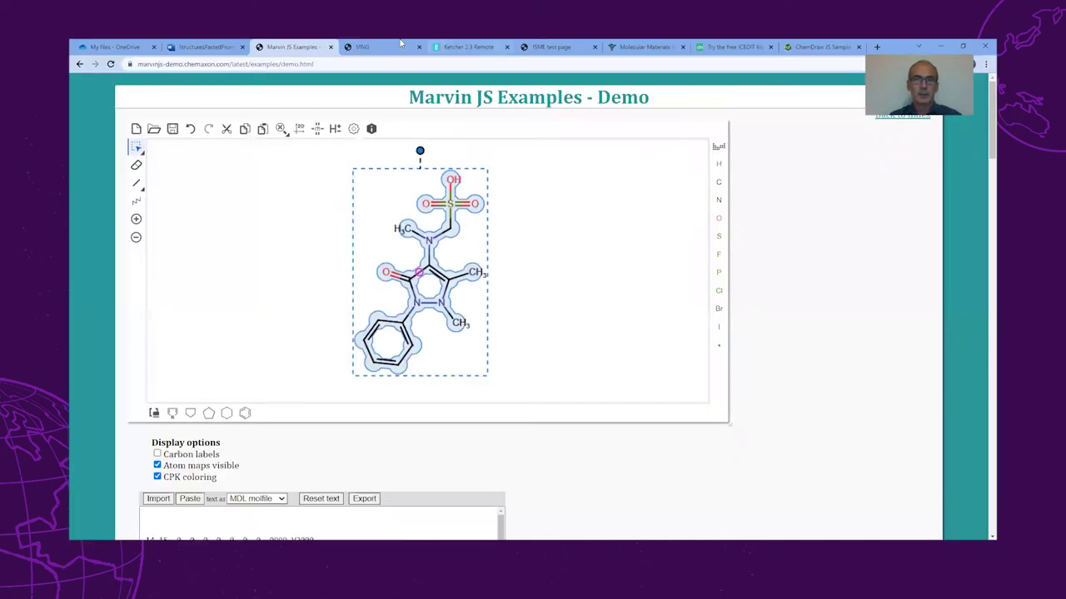
Copy the sulfonylpiperazine molecule from the Marvin Pro demo and paste it into Word.
left_click(375, 46)
left_click_drag(287, 153, 521, 394)
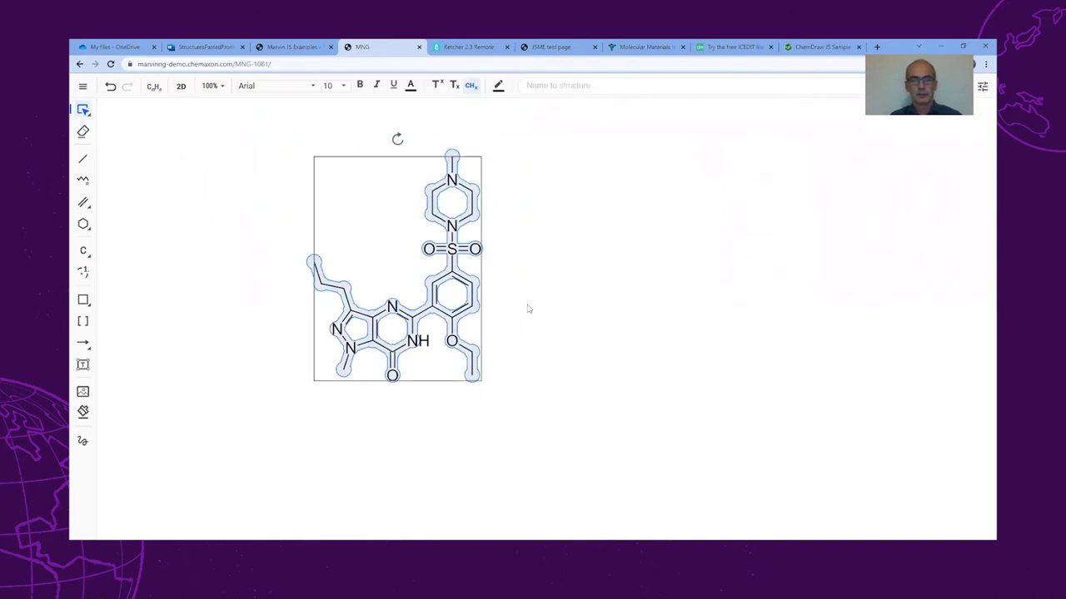
key("alt+Tab")
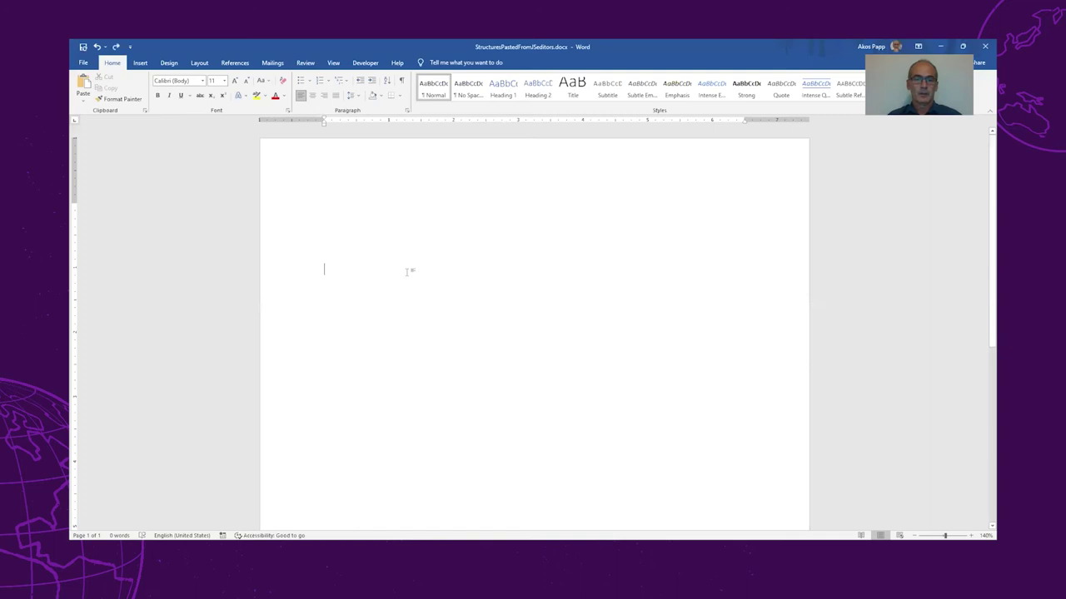
key("ctrl+v")
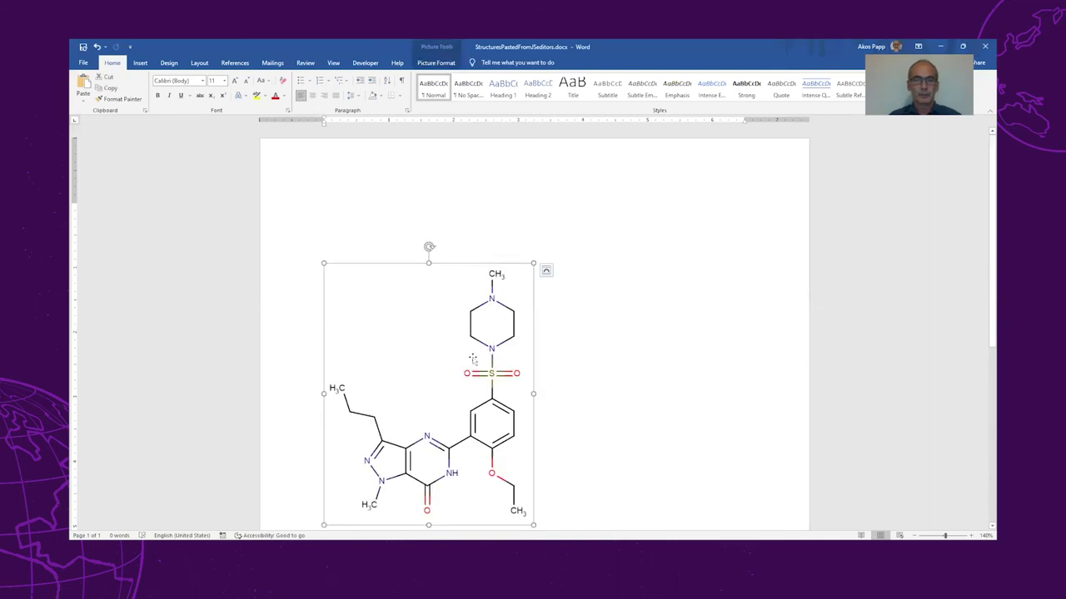
Open the pasted sulfonylpiperazine in Marvin, cancel unchanged, and undo the paste.
double_click(472, 360)
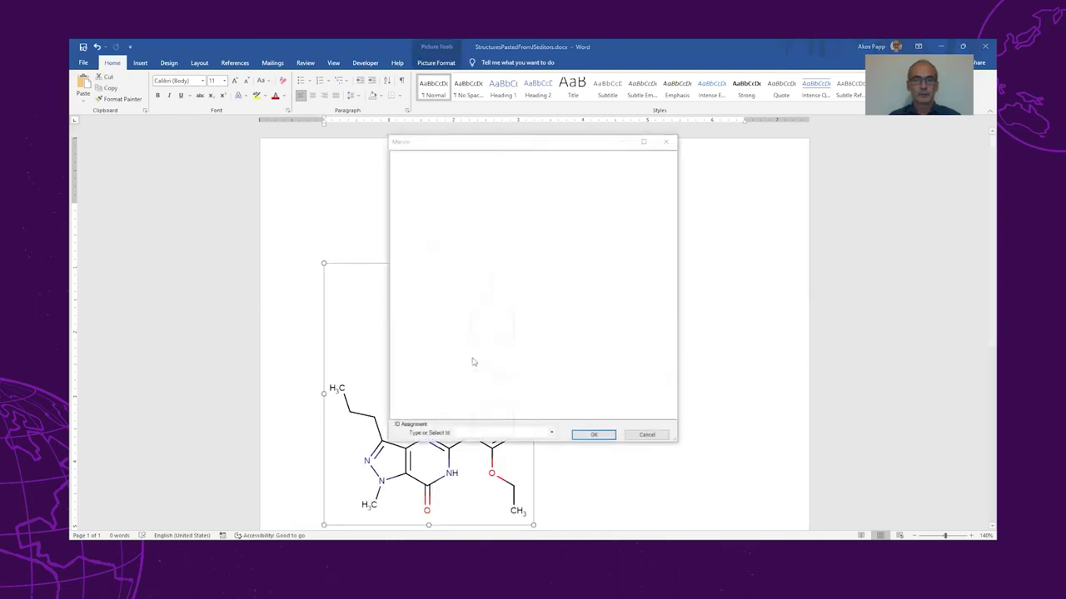
left_click(647, 436)
left_click(571, 462)
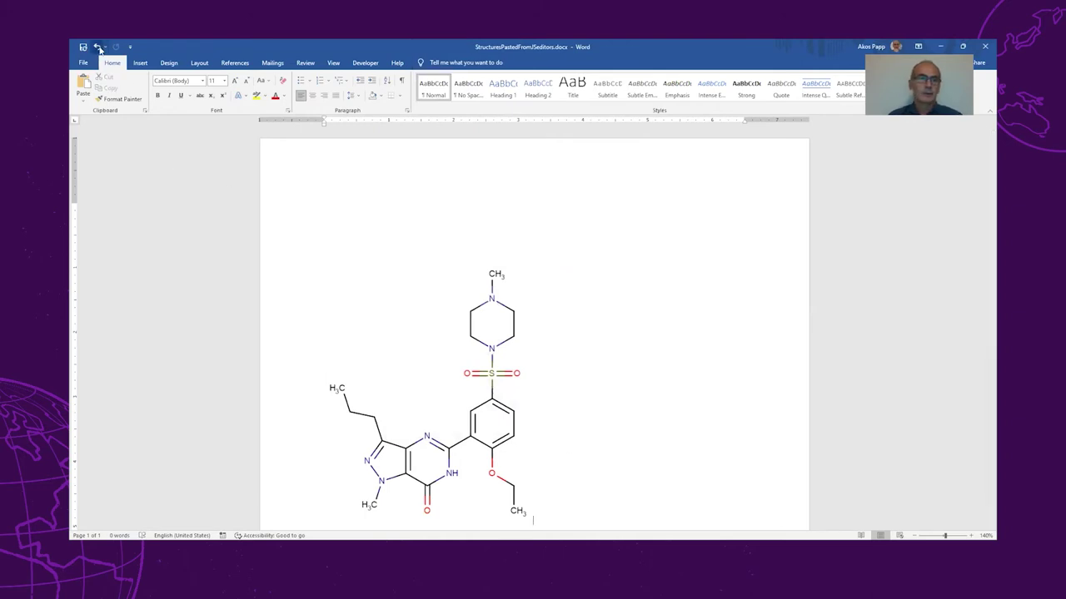
left_click(98, 47)
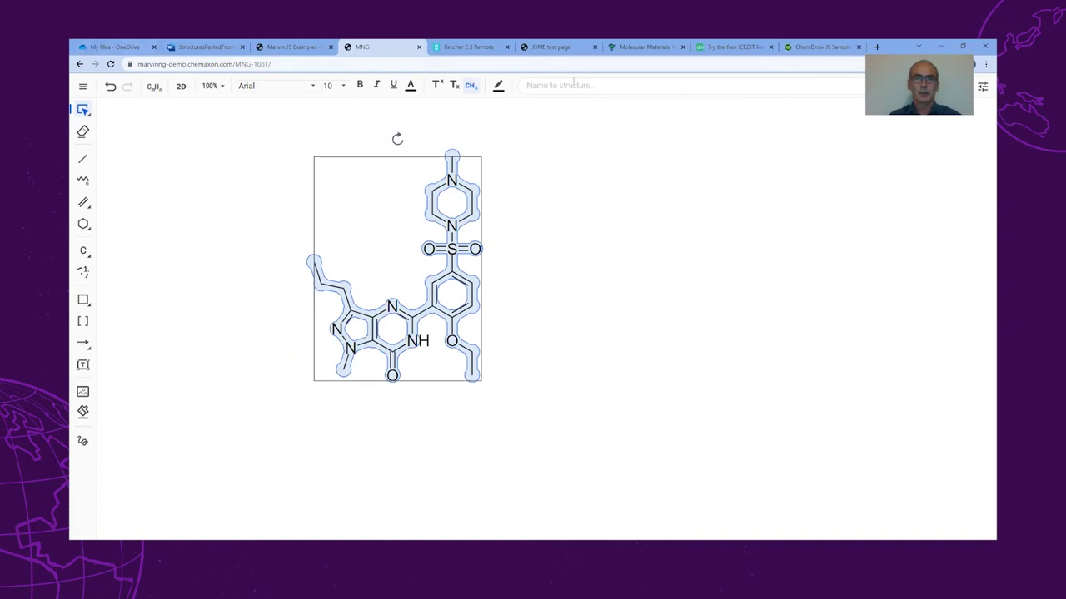
Copy the dimethylaminoethyl-indole from Ketcher 2.3 Remote and paste it into Word.
left_click(489, 48)
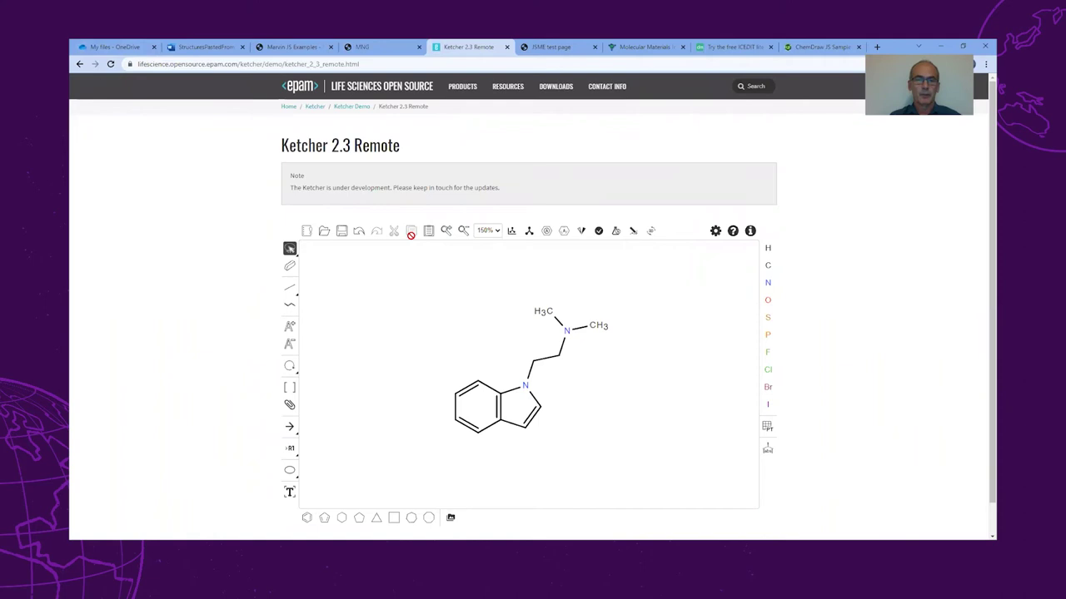
mouse_move(421, 342)
left_mouse_down()
mouse_move(421, 302)
mouse_move(689, 332)
left_mouse_up()
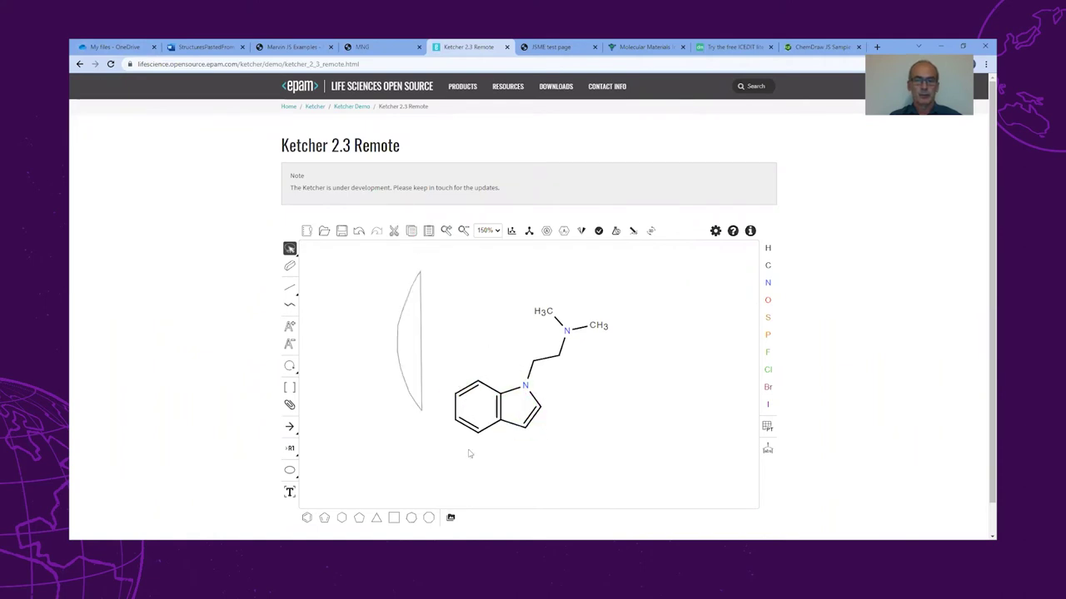
left_click(413, 230)
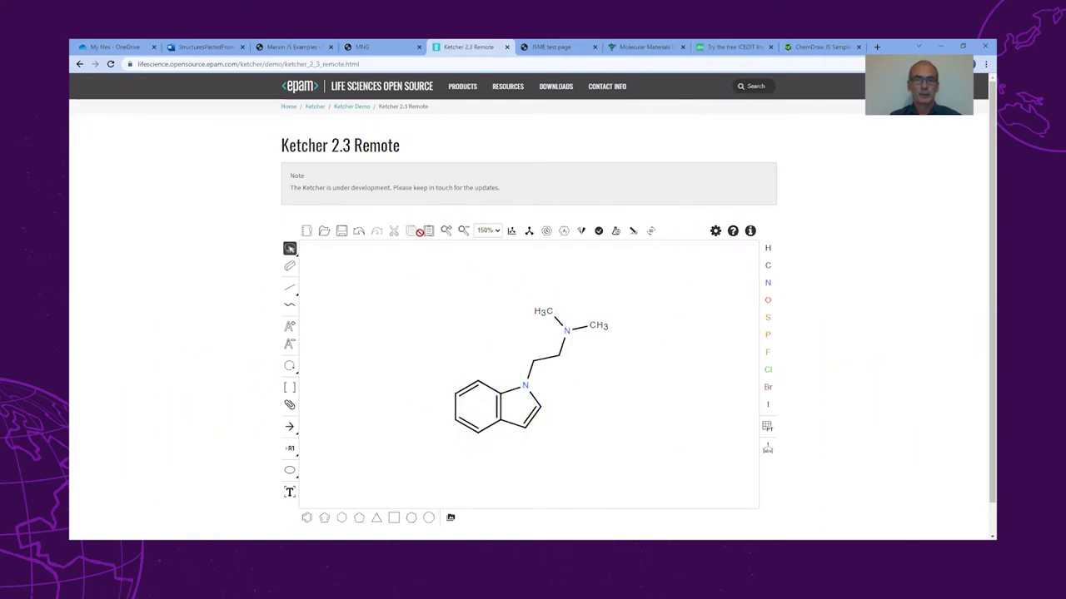
key("alt+Tab")
key("ctrl+v")
Open the pasted indole in Marvin, cancel unchanged, and return to the browser.
left_click(438, 291)
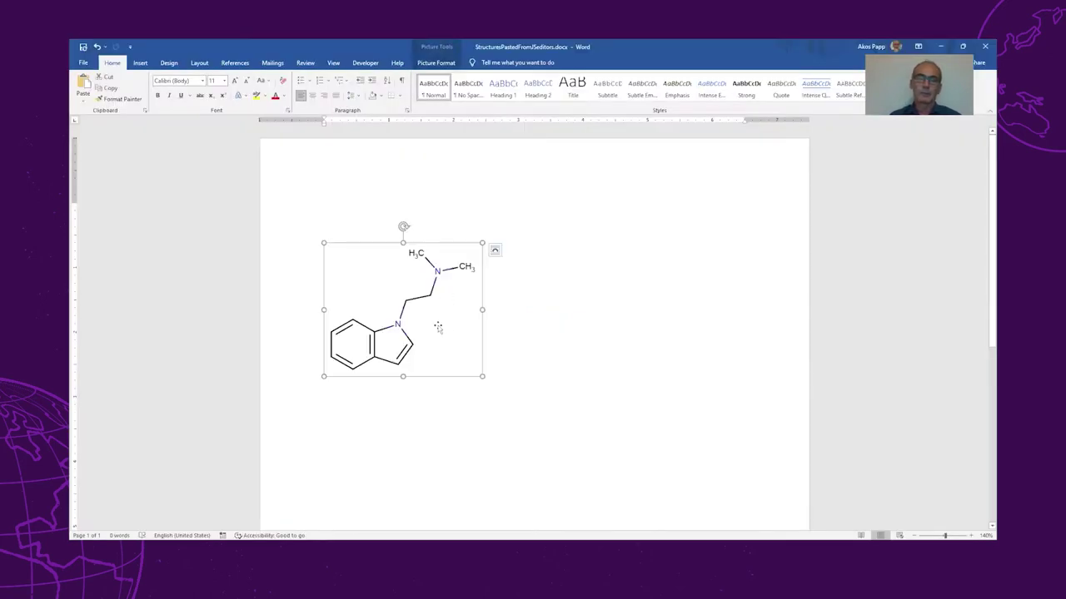
double_click(410, 313)
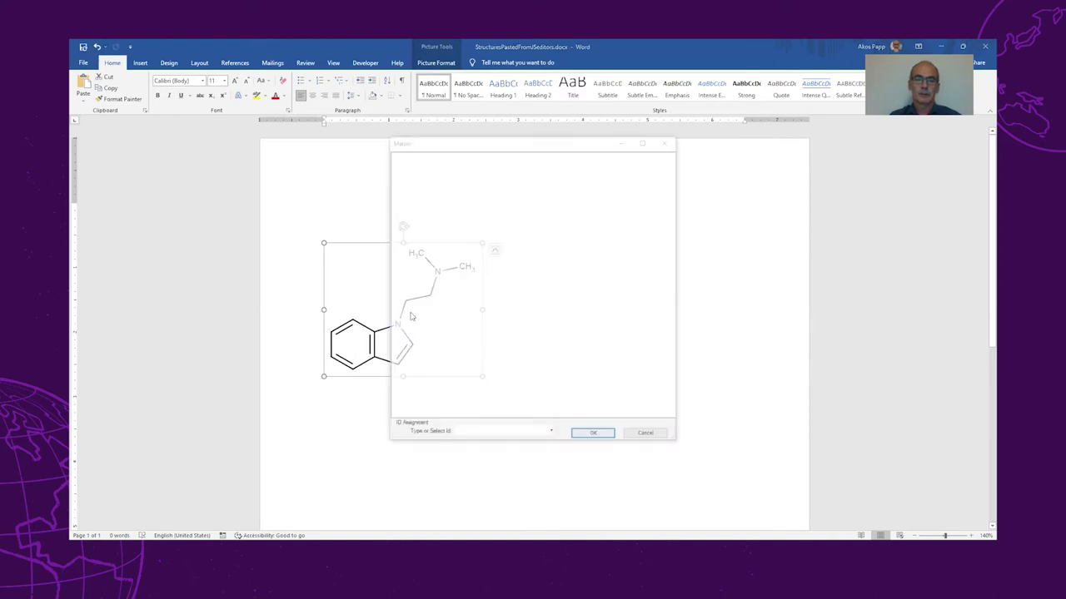
left_click(640, 435)
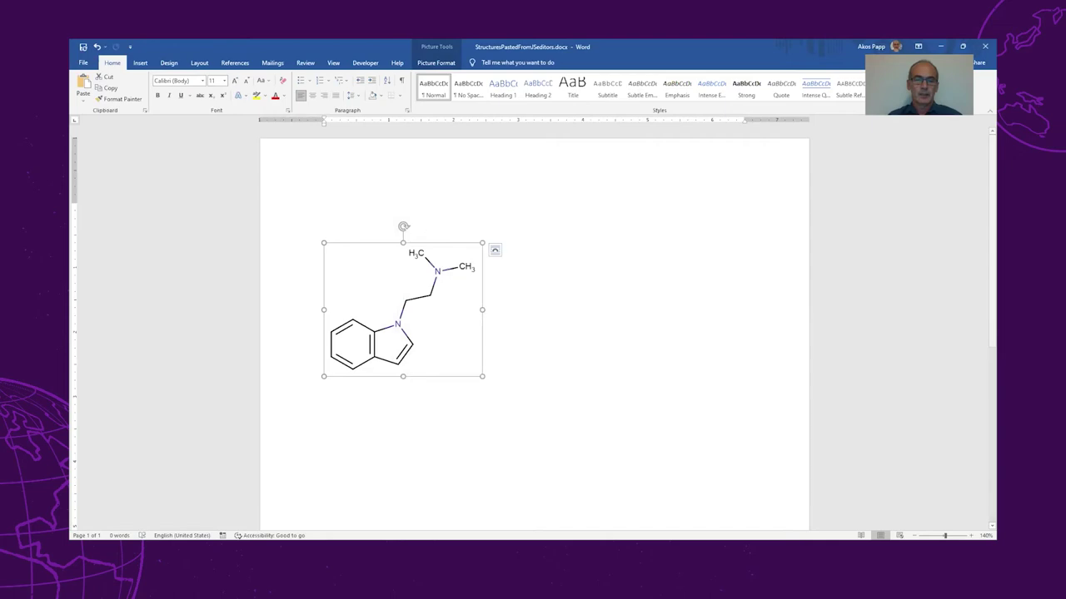
key("alt+Tab")
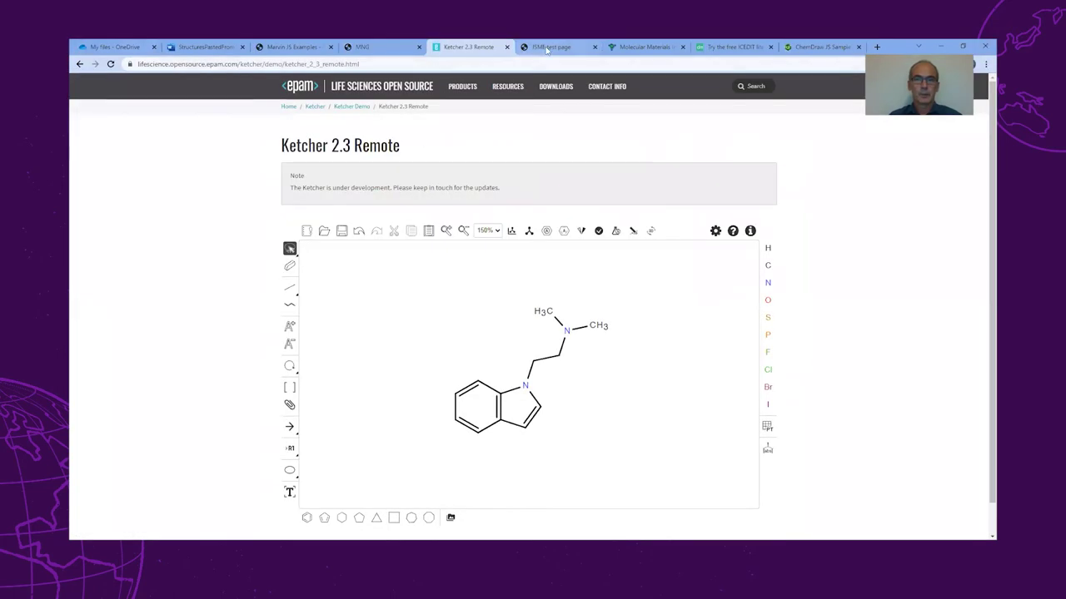
Move through the JSME and sketcher tabs to ChemDraw JS and box-select the ketoprofen structure.
left_click(537, 48)
left_click(634, 48)
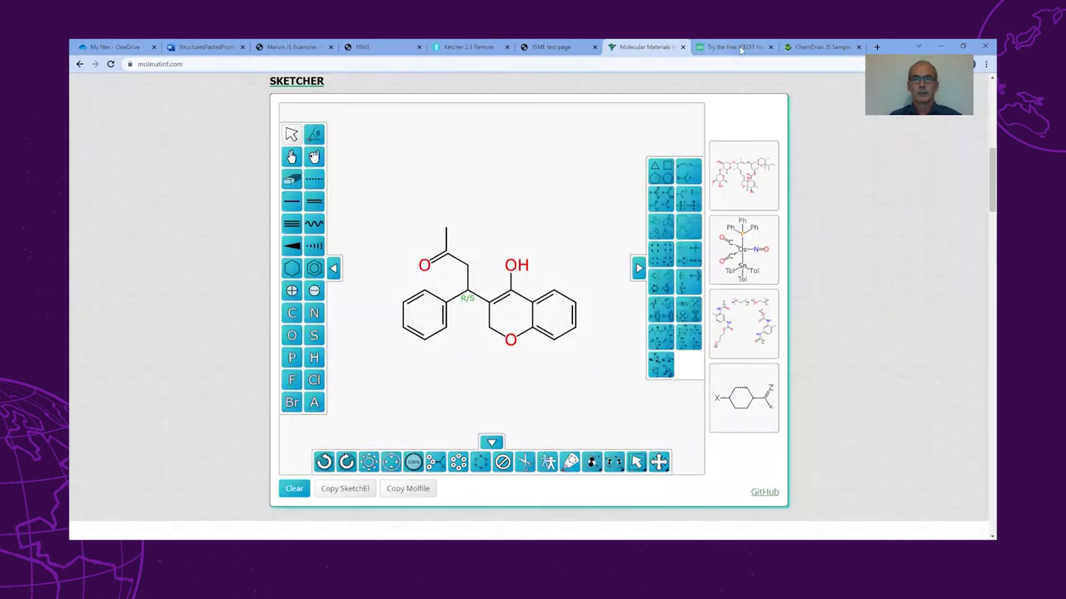
left_click(801, 49)
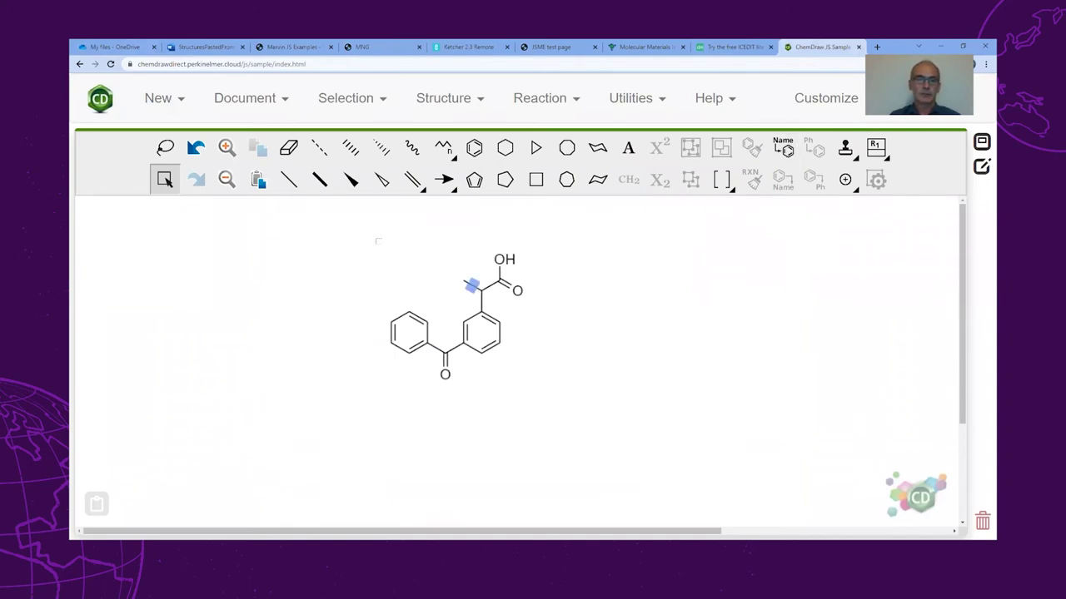
left_click_drag(377, 241, 571, 409)
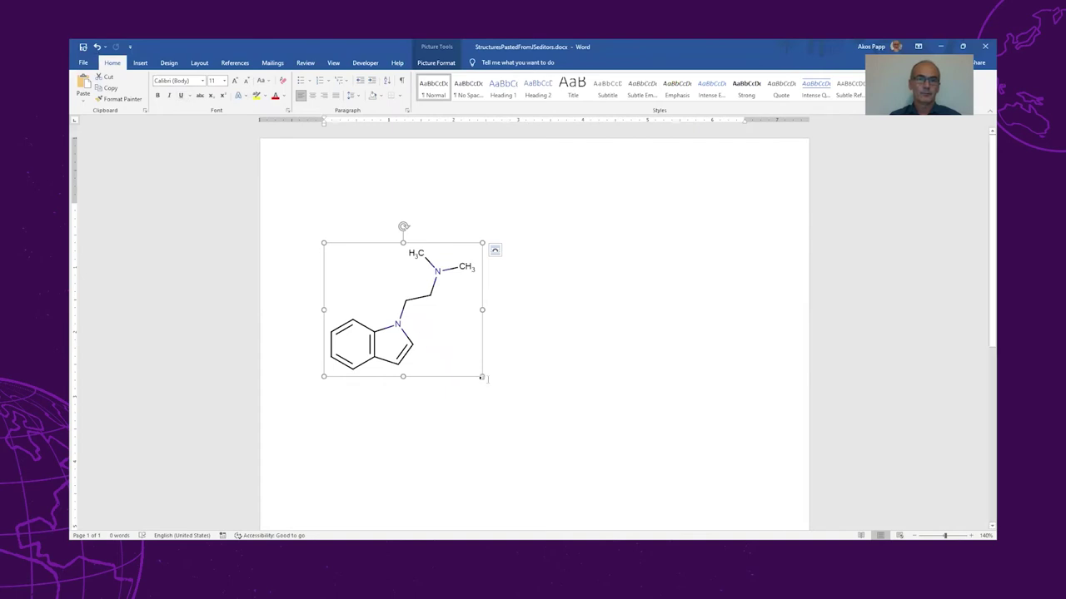
Delete the indole drawing and paste the ChemDraw copy, which arrives as CDXML text.
key("Delete")
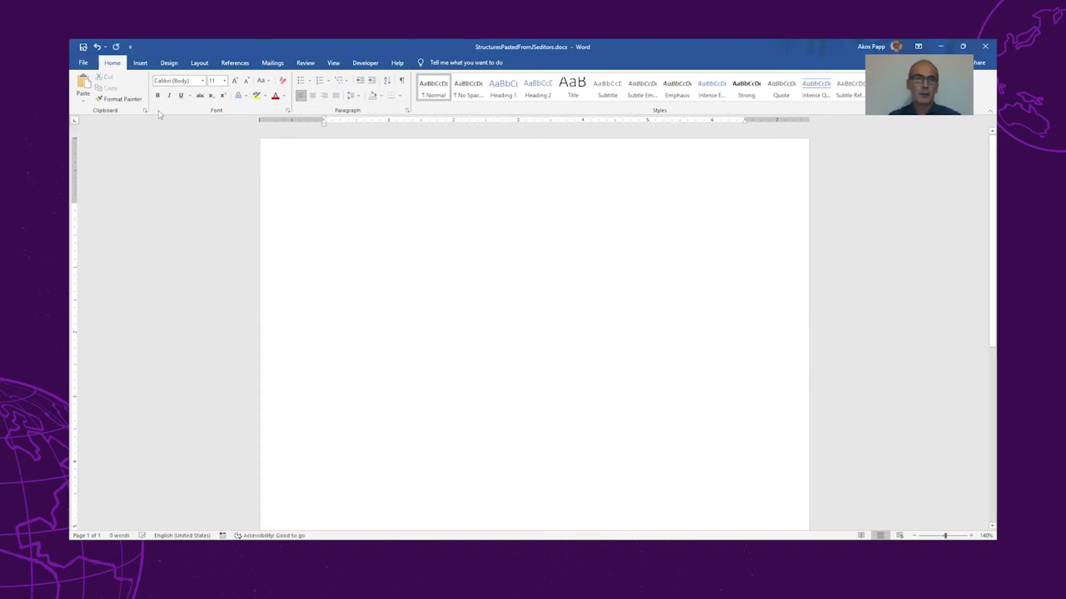
left_click(84, 83)
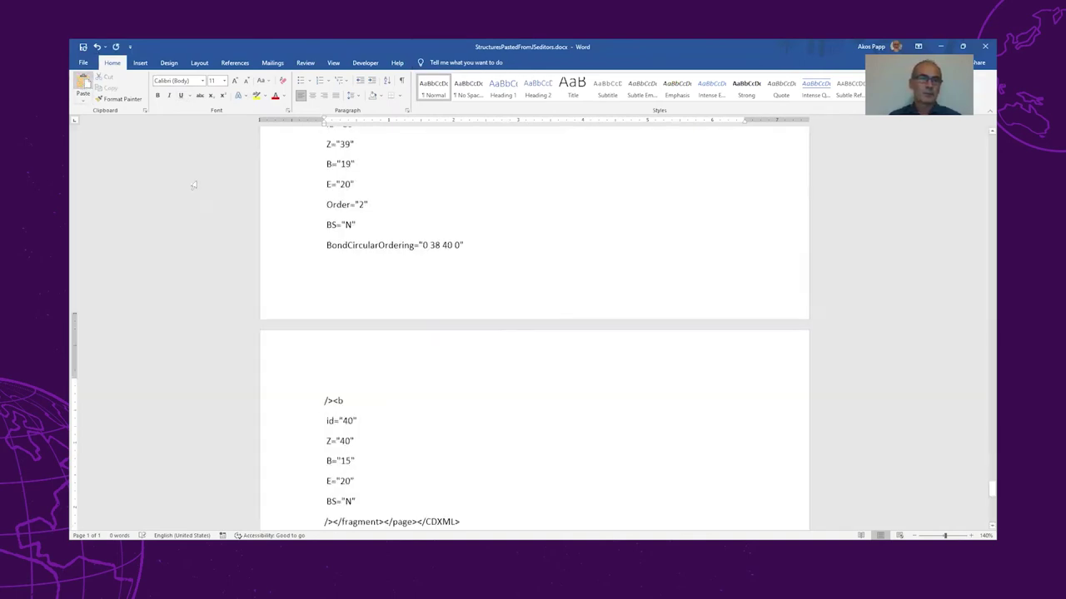
left_click_drag(990, 494, 985, 143)
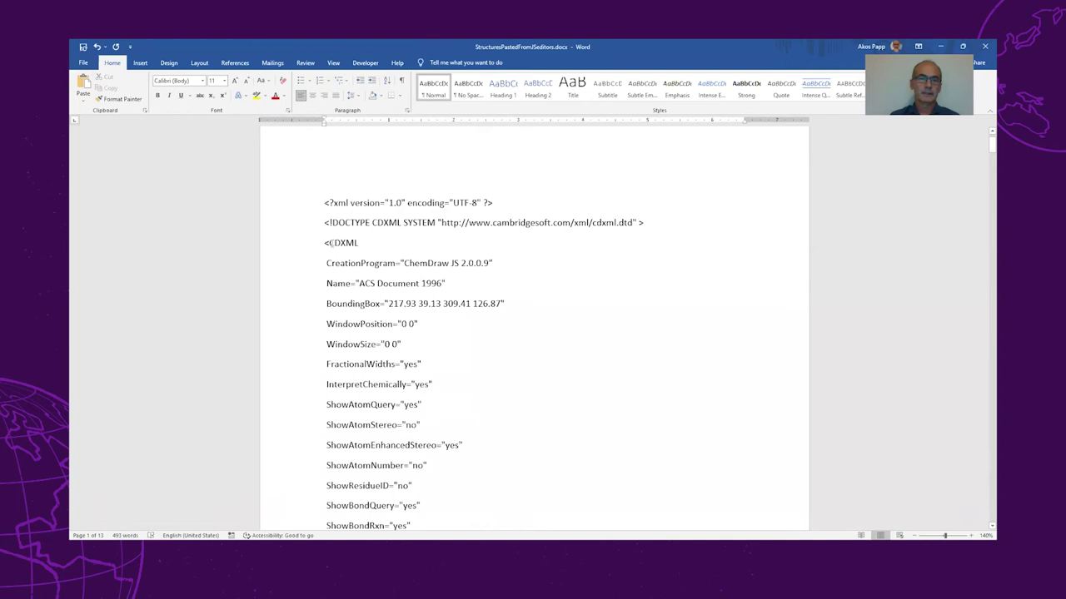
Undo the CDXML text, paste ketoprofen as a drawn structure, and open it in Marvin.
left_click_drag(330, 243, 358, 243)
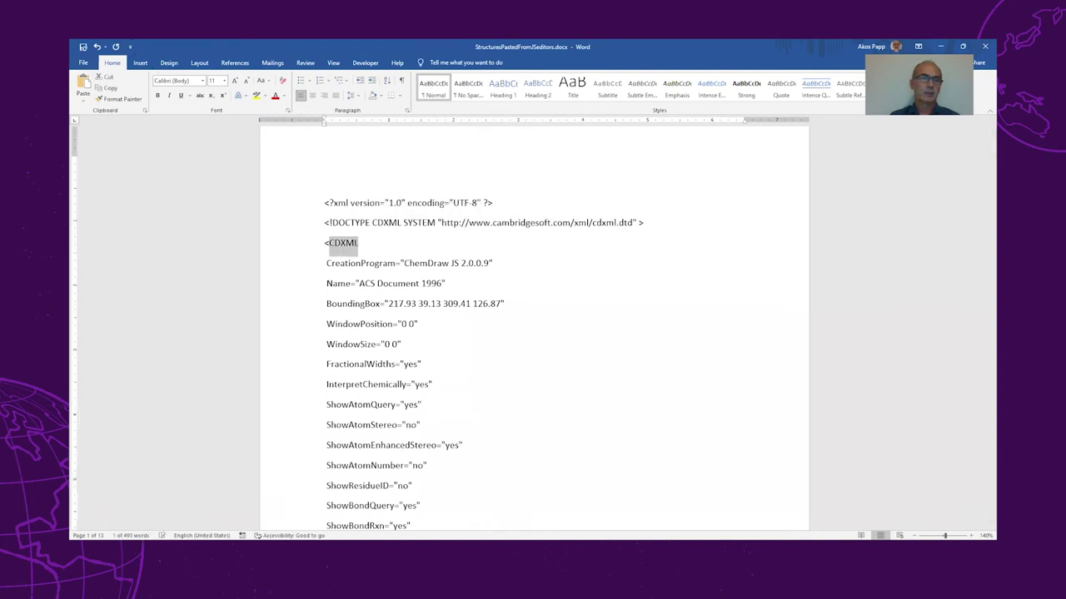
left_click(96, 46)
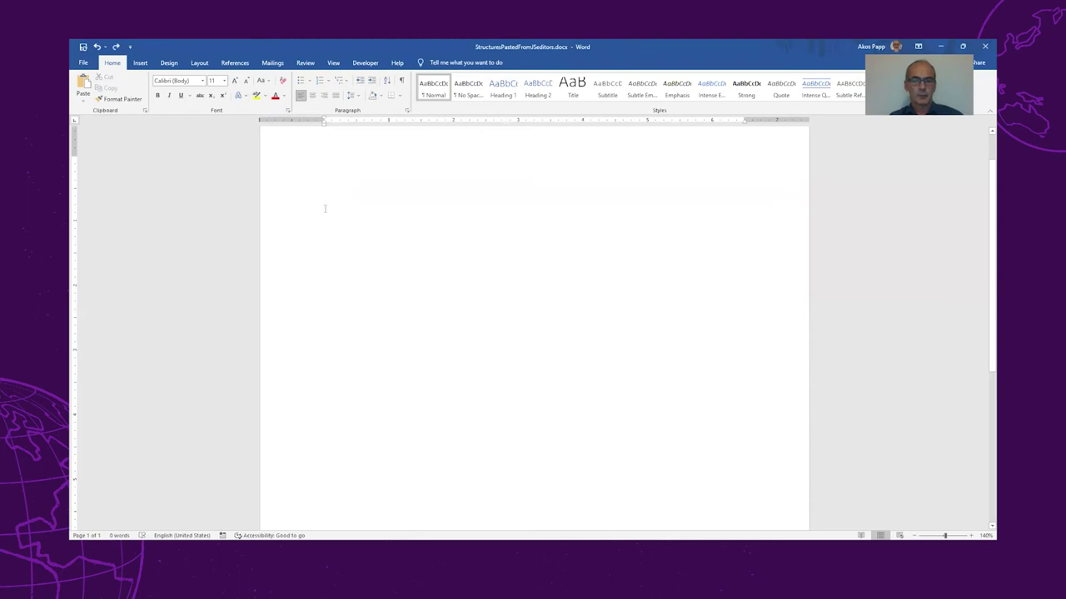
key("ctrl+v")
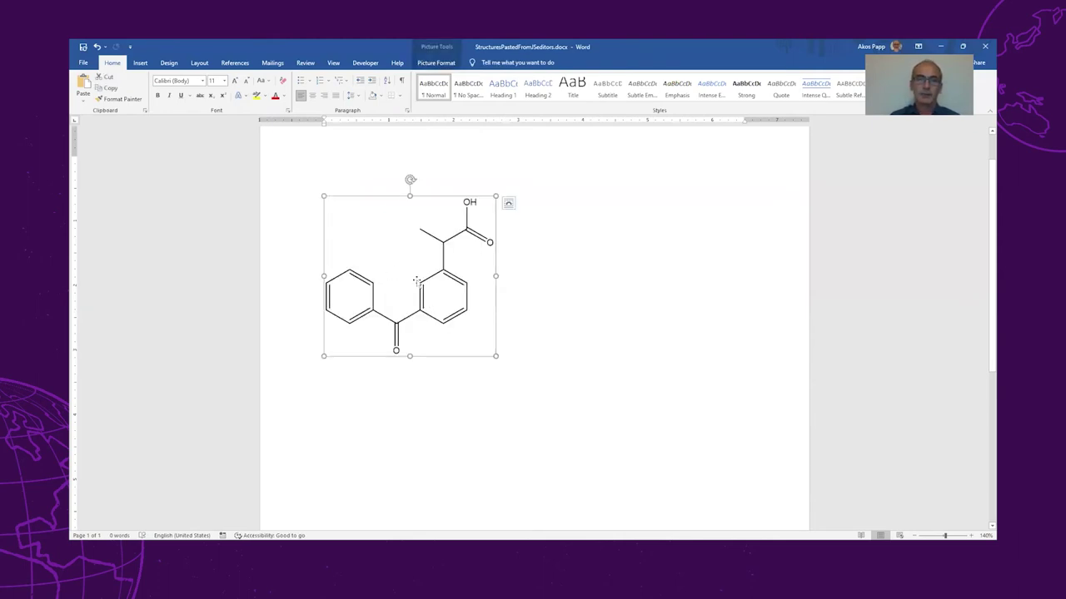
double_click(420, 286)
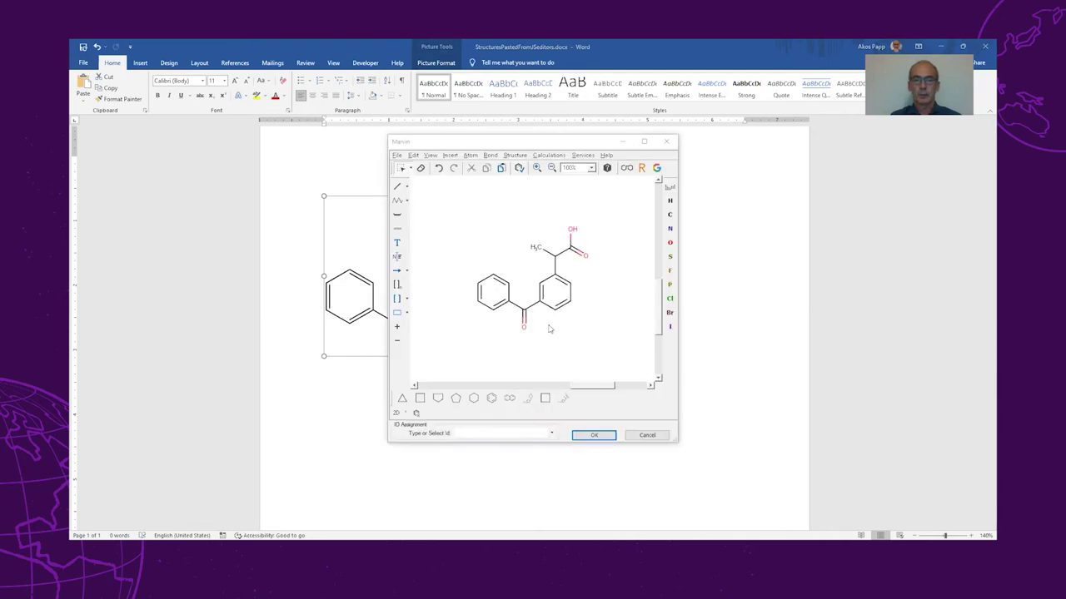
Set ChemDraw 20 as the JChem for Office structure editor and test-edit ketoprofen, discarding changes.
left_click(642, 434)
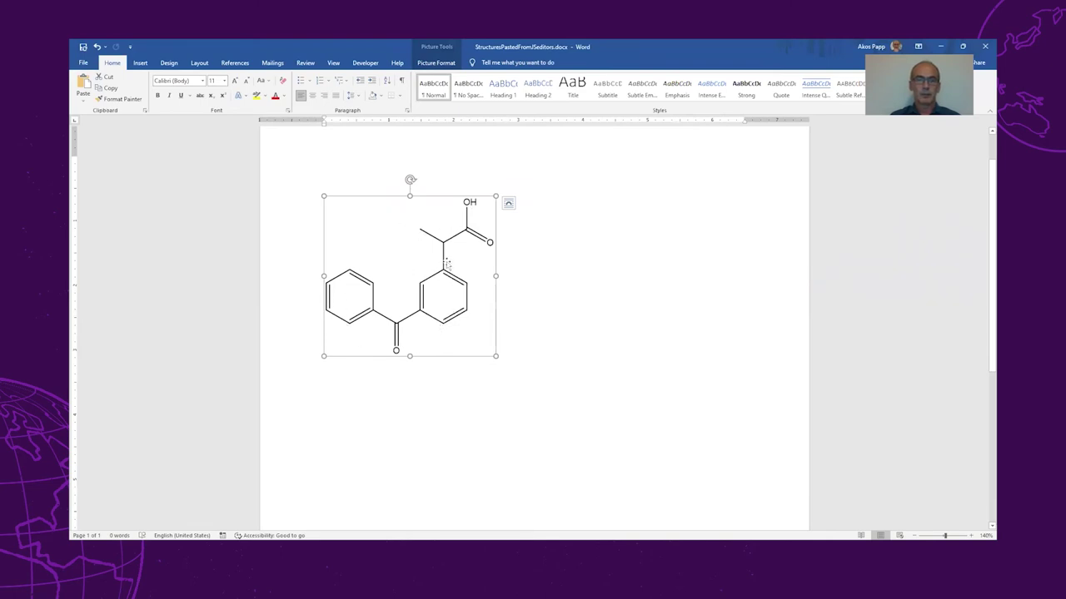
right_click(447, 265)
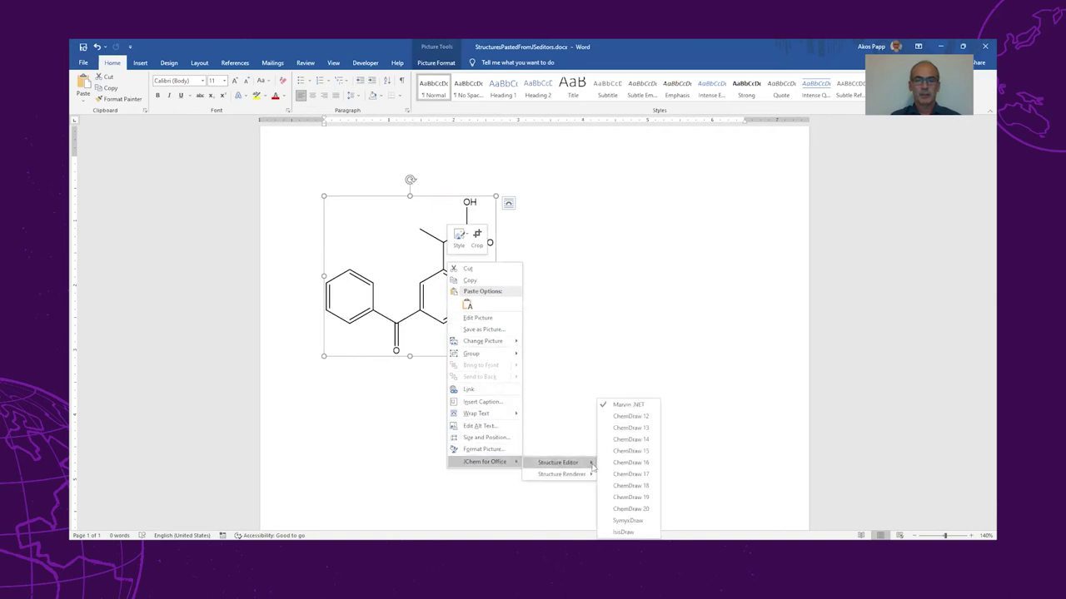
mouse_move(557, 462)
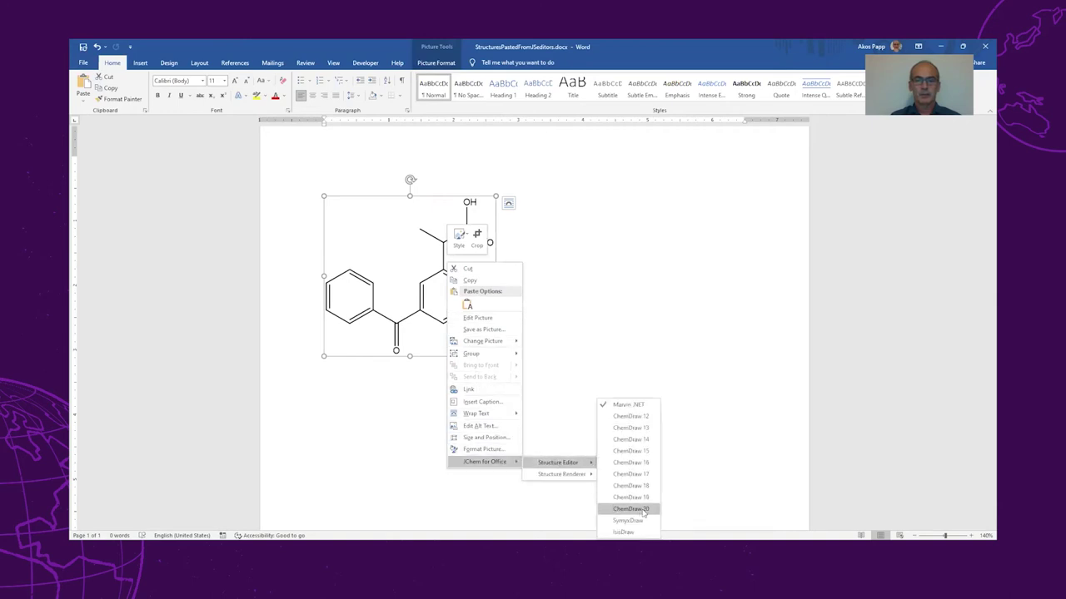
left_click(643, 509)
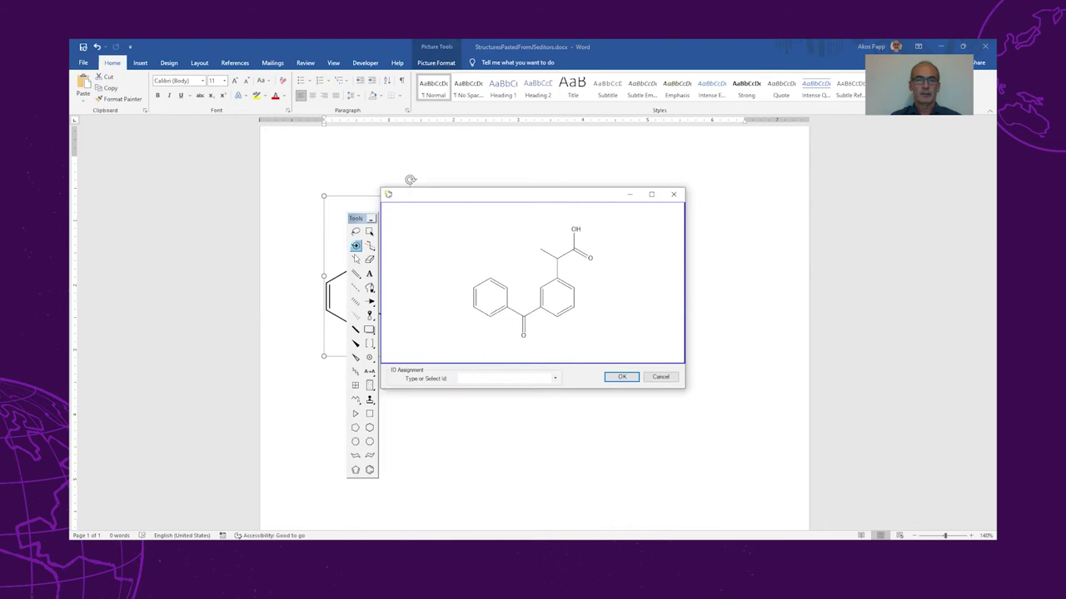
left_click(370, 259)
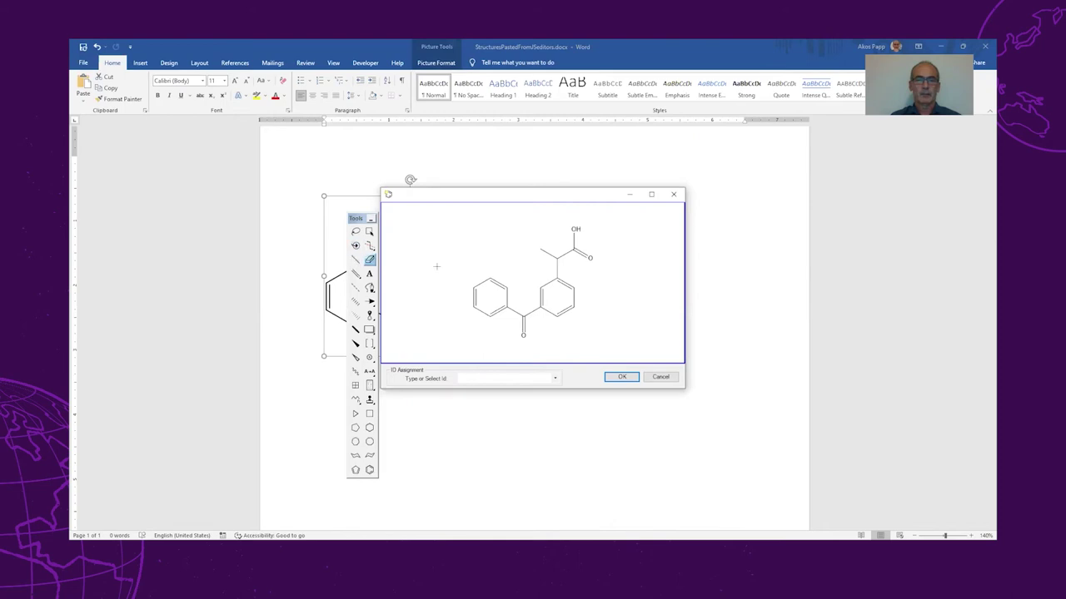
left_click(661, 377)
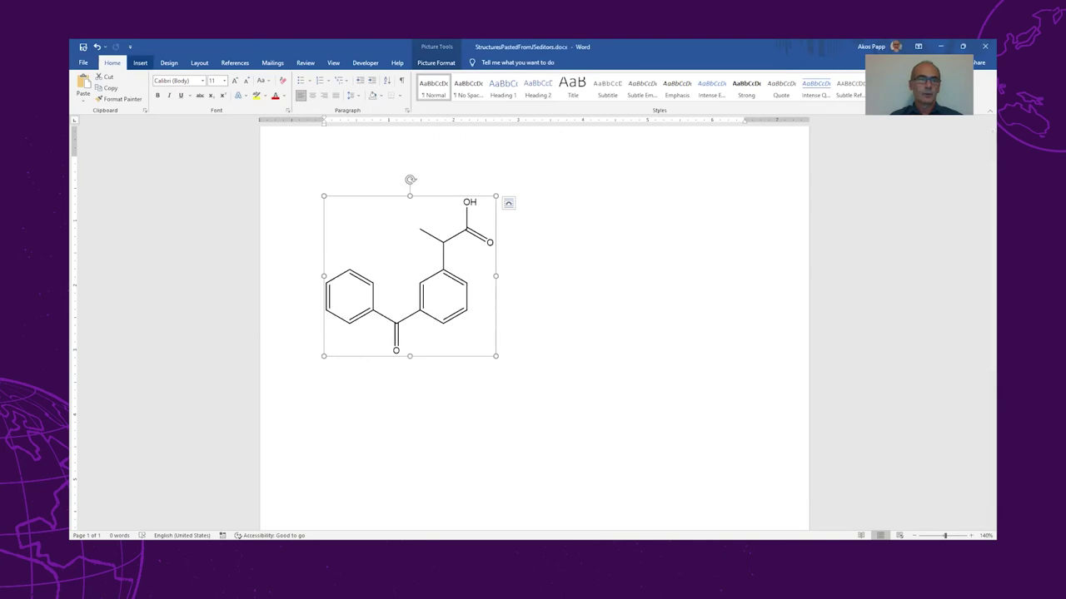
Undo the Word picture, then copy ketoprofen from ChemDraw JS after allowing the copy-paste extension.
left_click(97, 46)
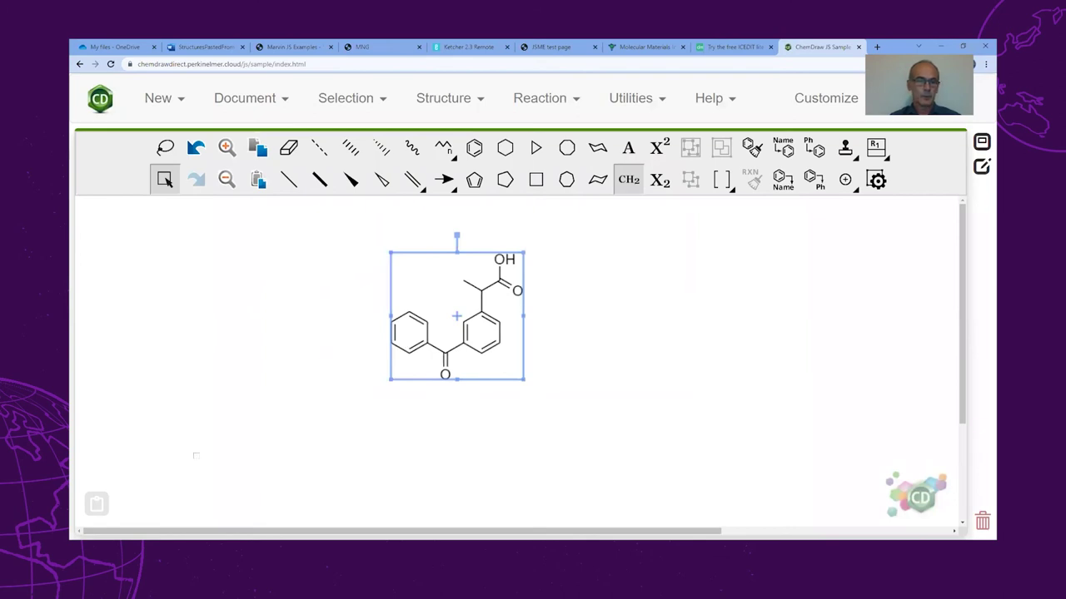
left_click(96, 505)
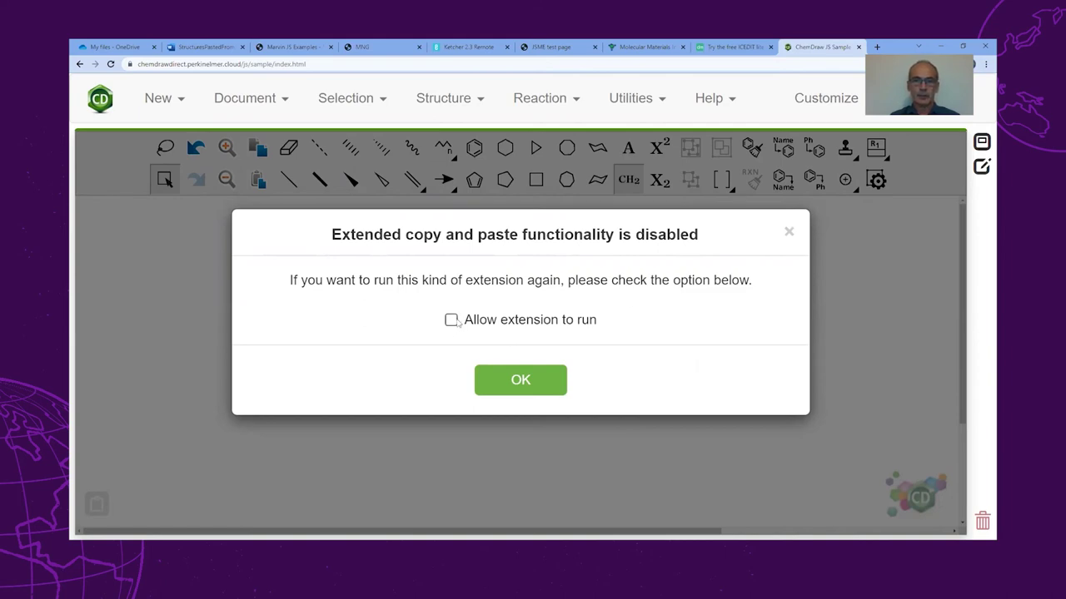
left_click(451, 319)
left_click(507, 382)
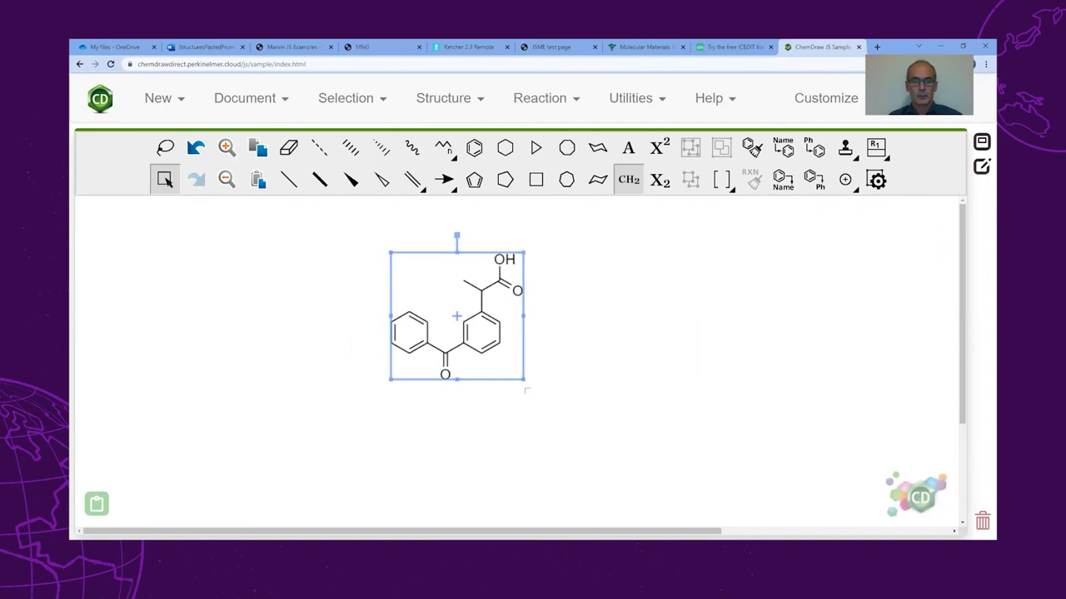
key("alt+Tab")
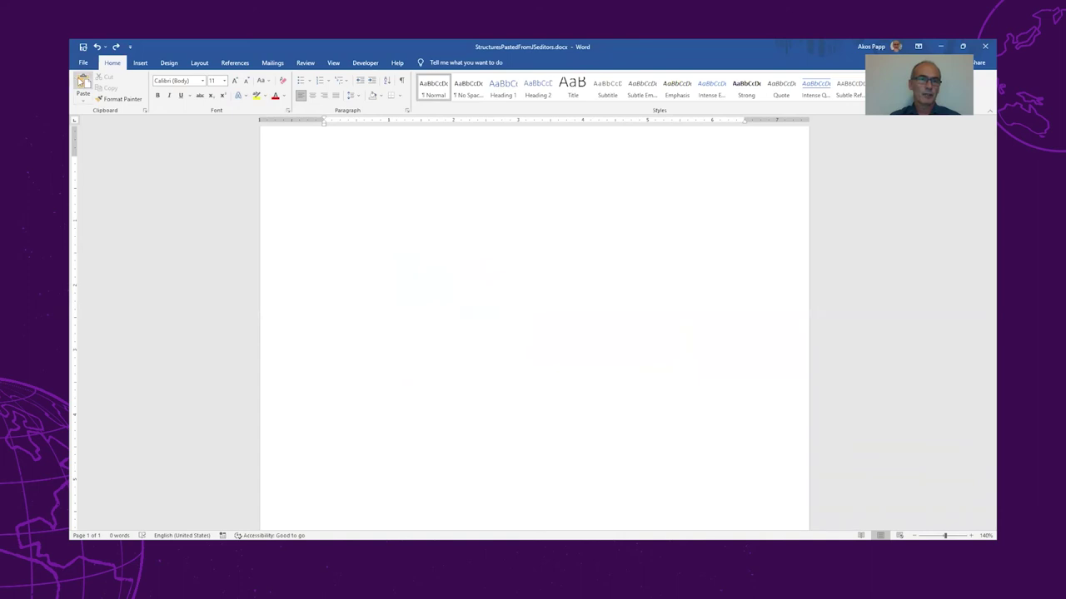
Paste ketoprofen as a CS ChemDraw Drawing Object, open it in ChemDraw Professional, close unchanged.
left_click(82, 81)
left_click(378, 246)
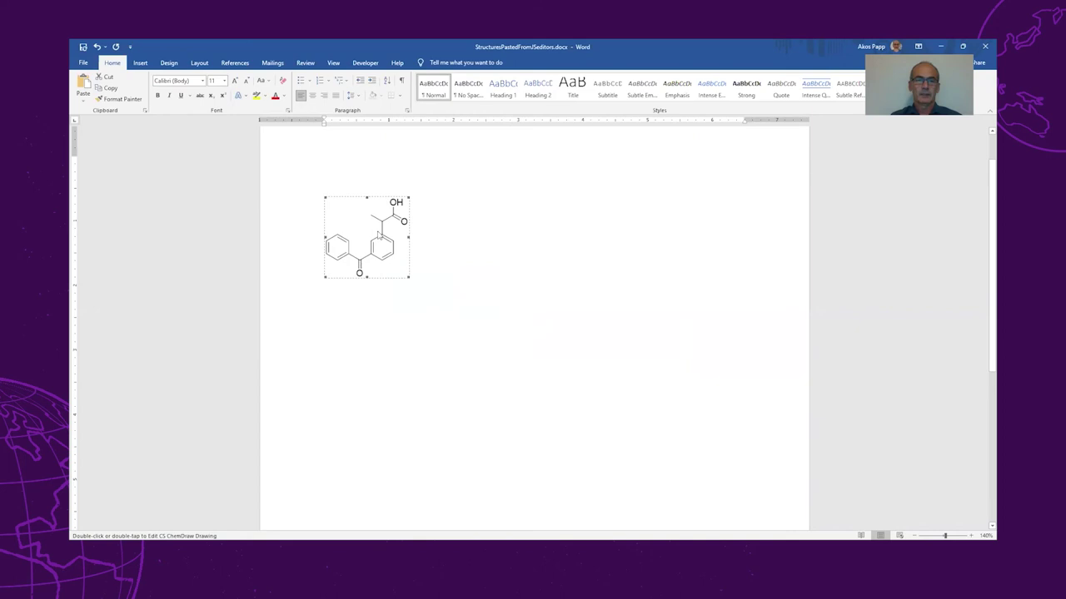
right_click(378, 234)
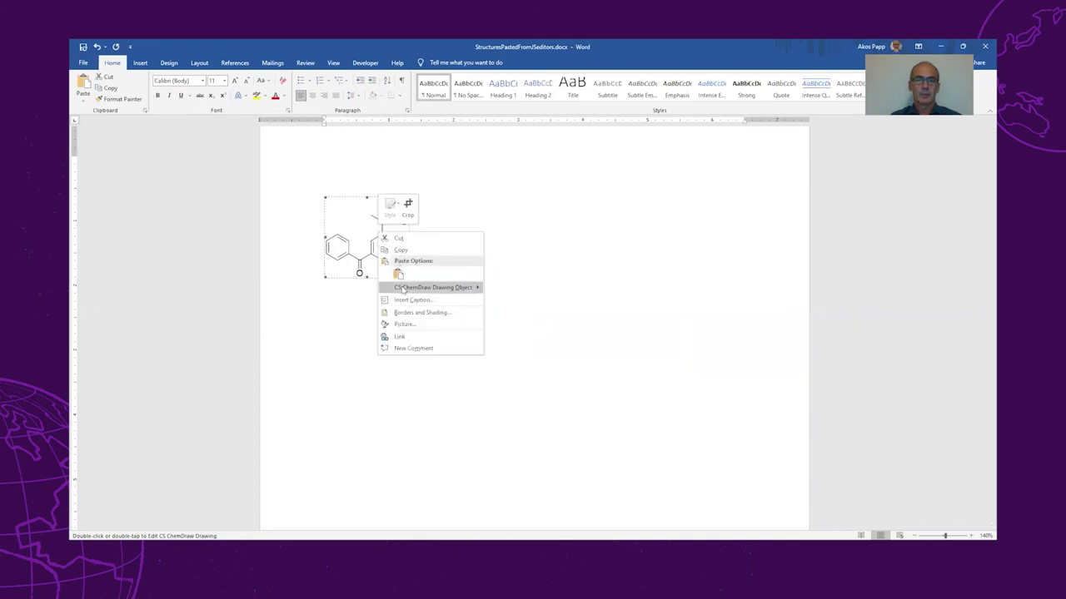
mouse_move(432, 287)
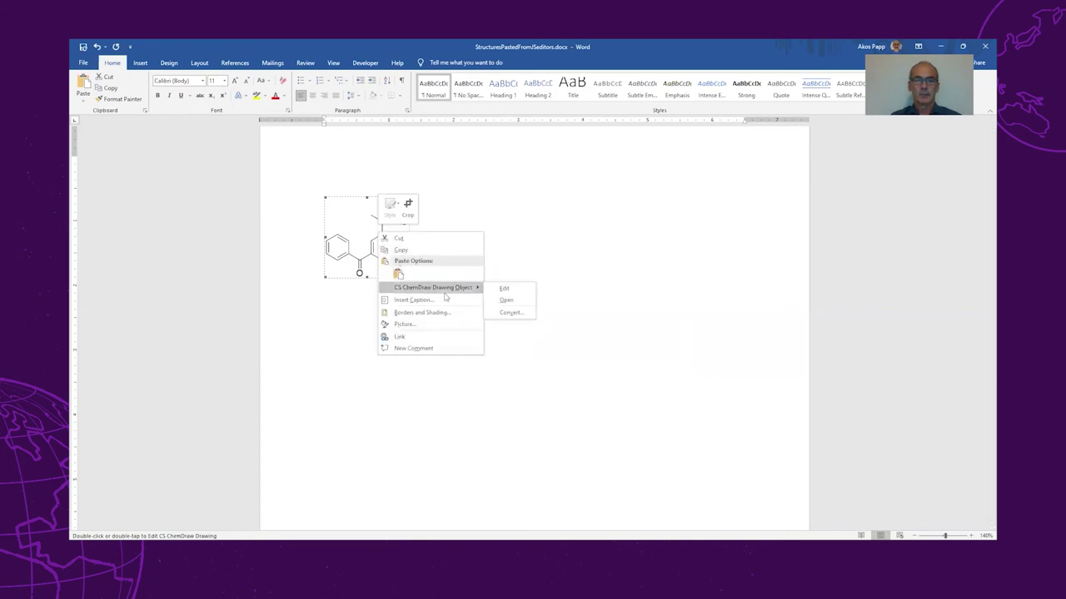
left_click(500, 301)
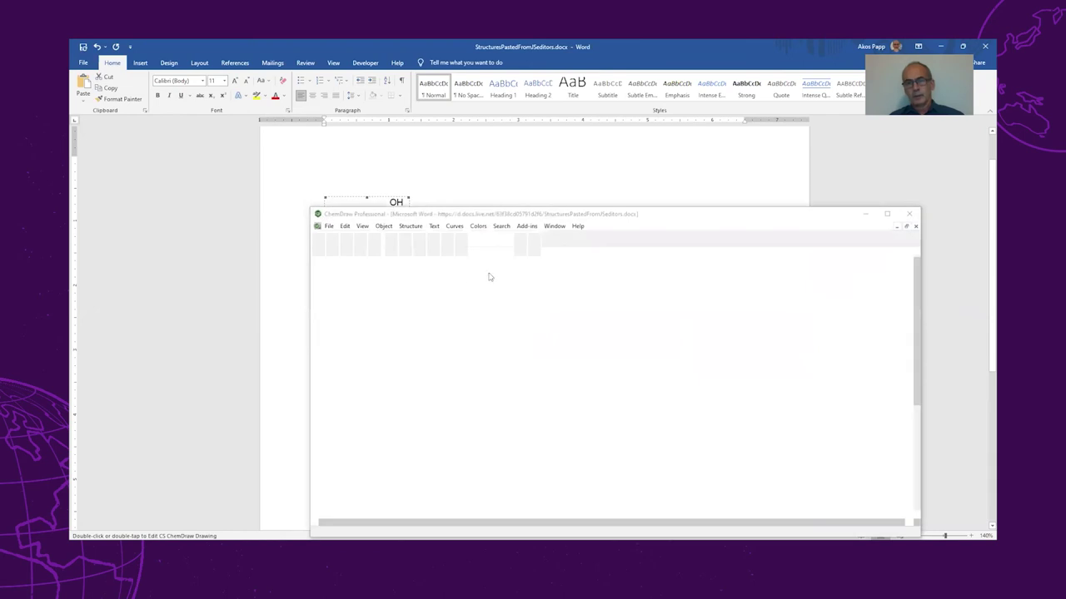
left_click(909, 213)
left_click(438, 266)
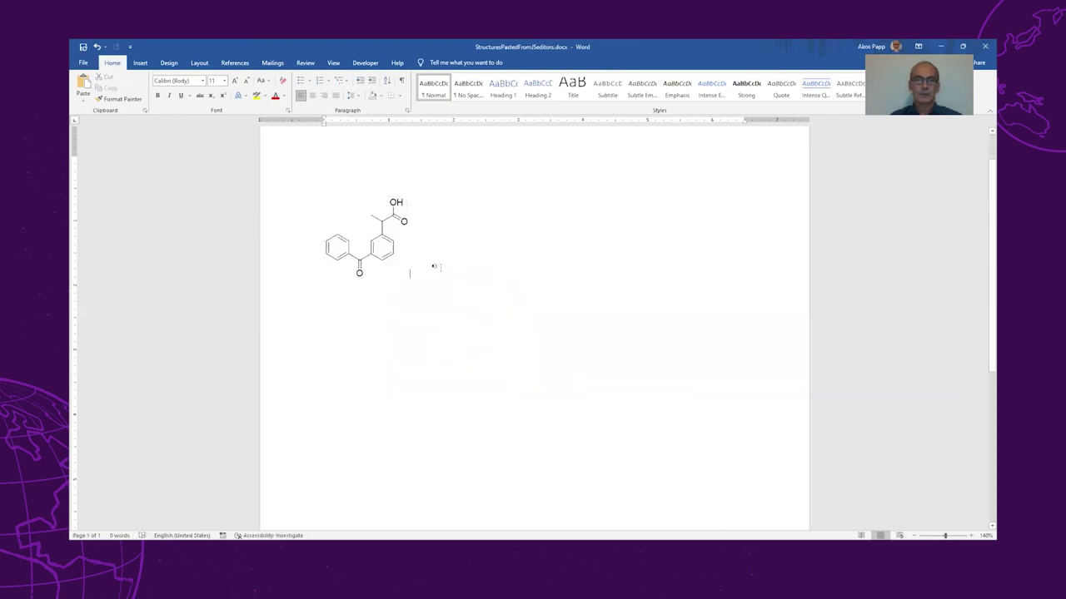
Paste a second, larger ketoprofen structure below the first one and save the document.
key("ctrl+z")
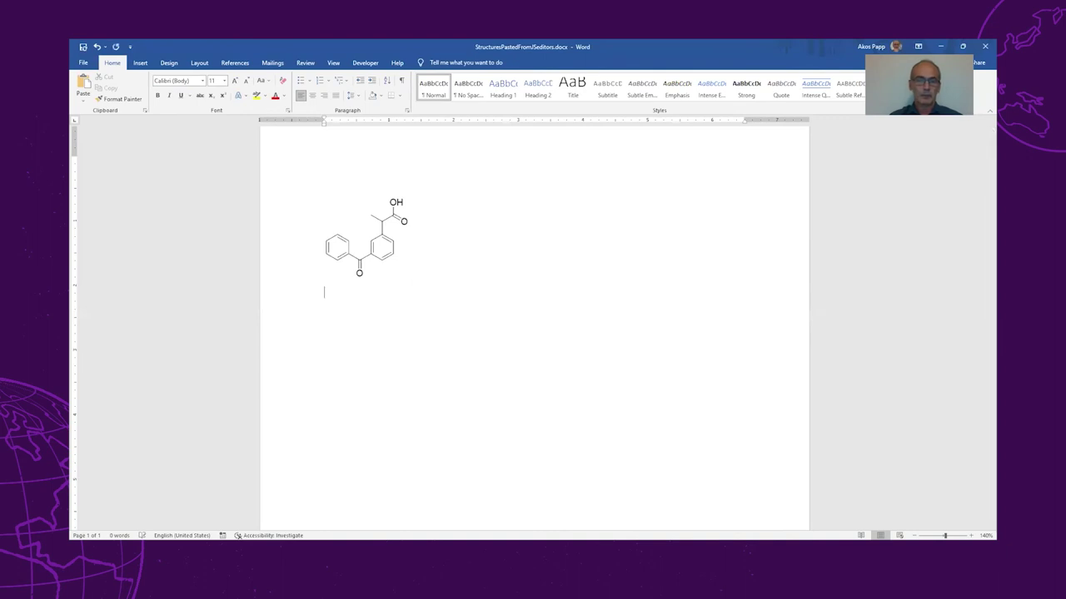
key("ctrl+v")
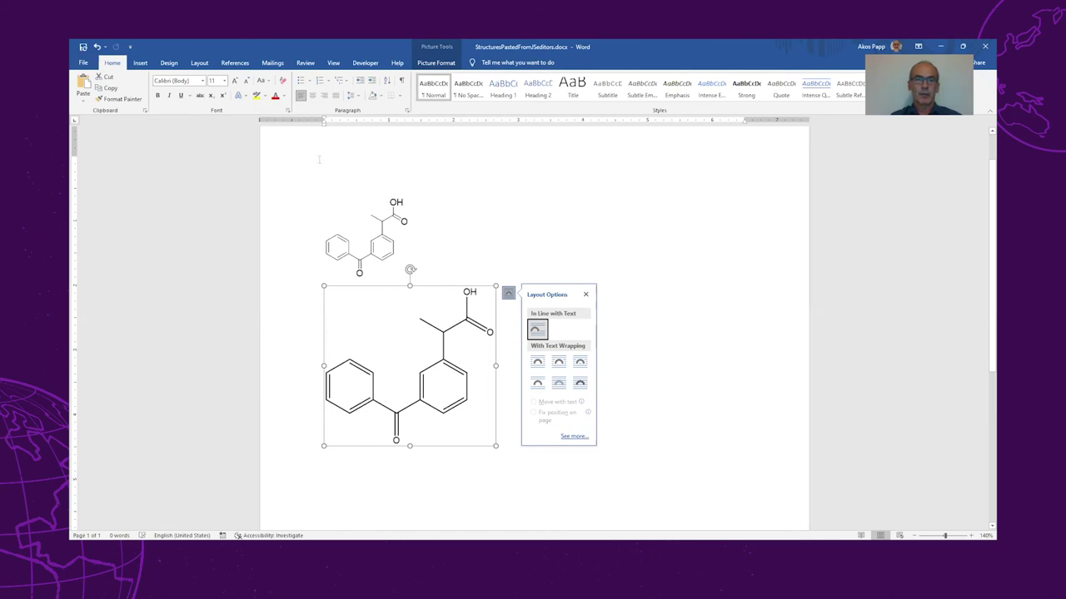
left_click(84, 49)
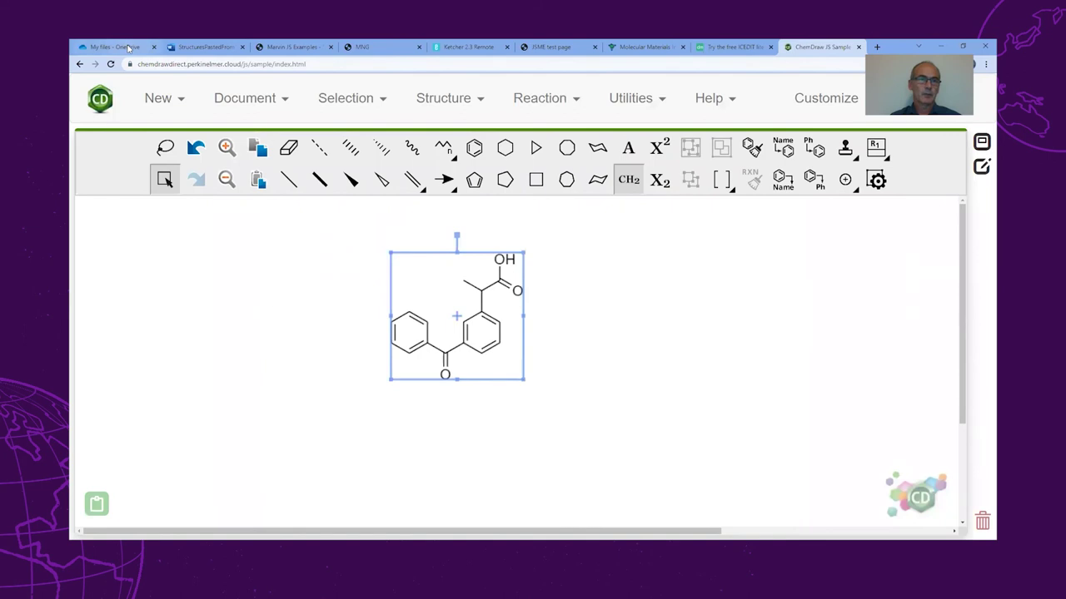
Open StructuresPastedFromJSeditors.docx from the My files - OneDrive list in Word for the web.
left_click(117, 46)
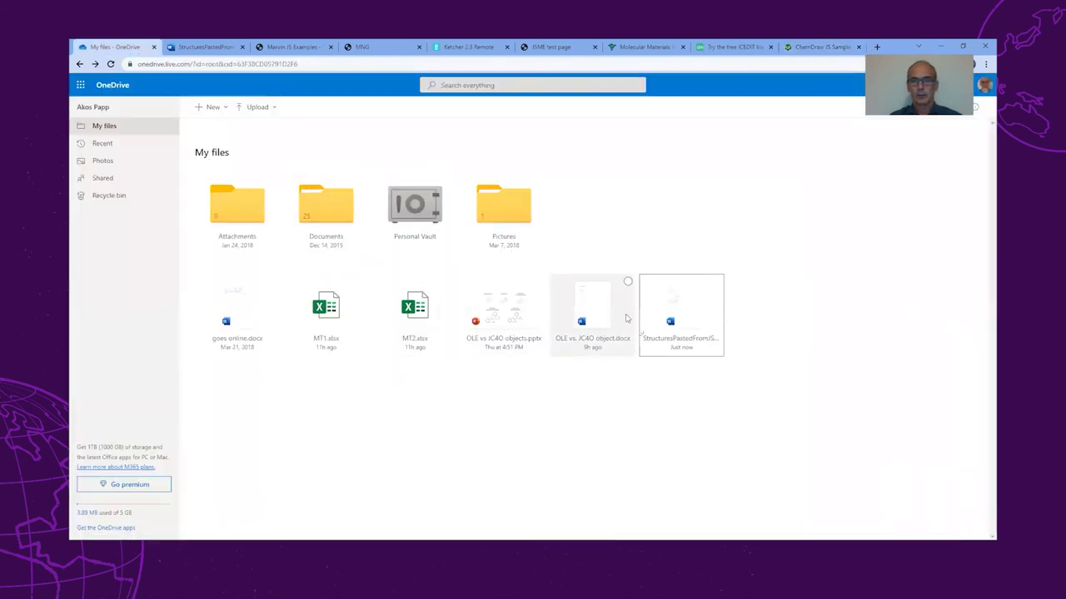
left_click(679, 316)
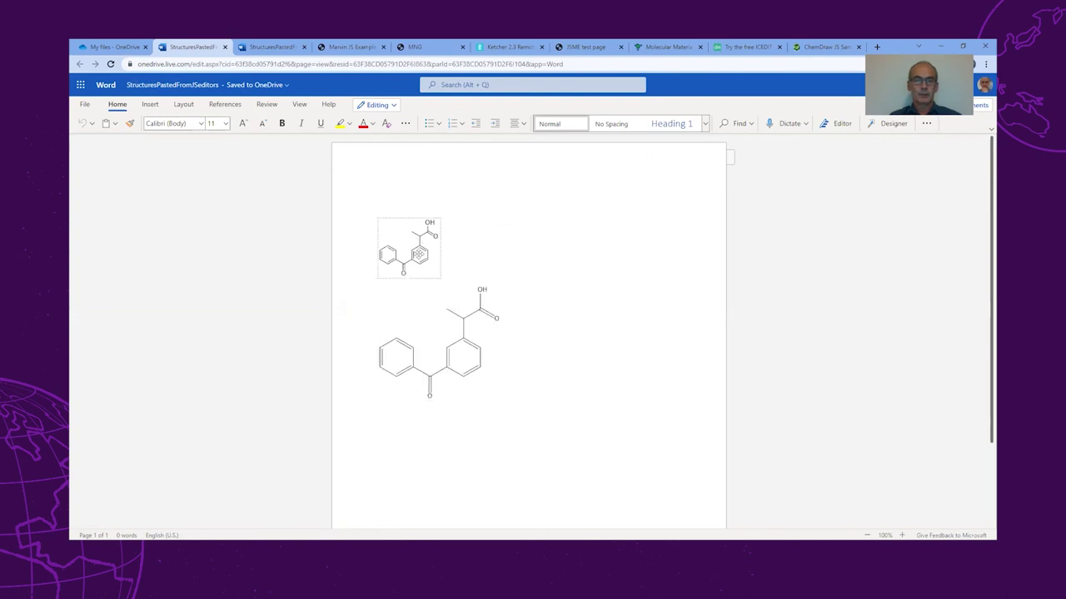
Copy the small ketoprofen image and paste a duplicate beside it.
left_click(419, 254)
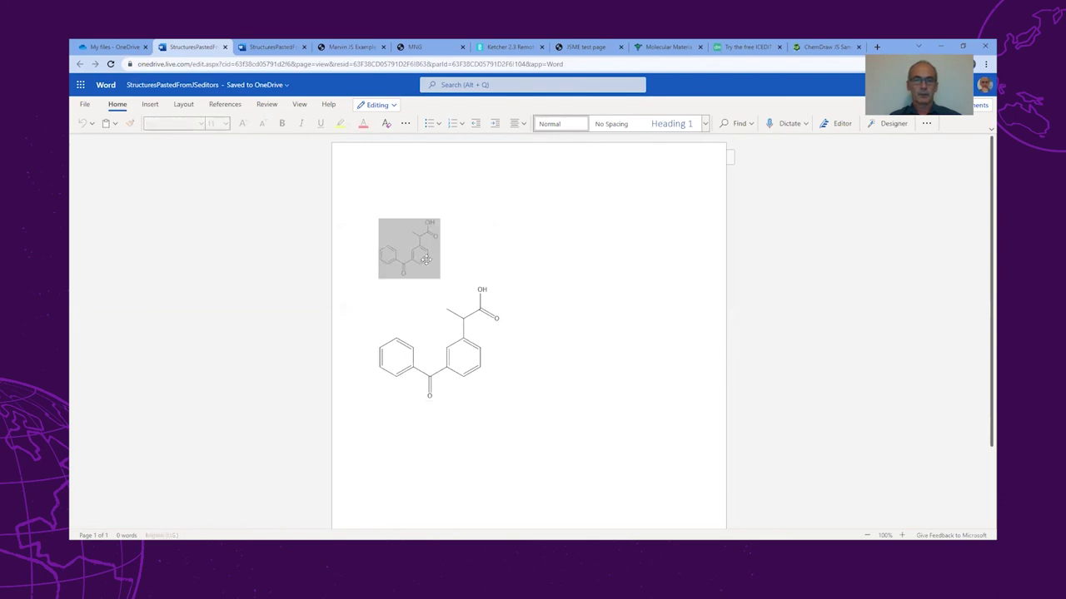
right_click(423, 256)
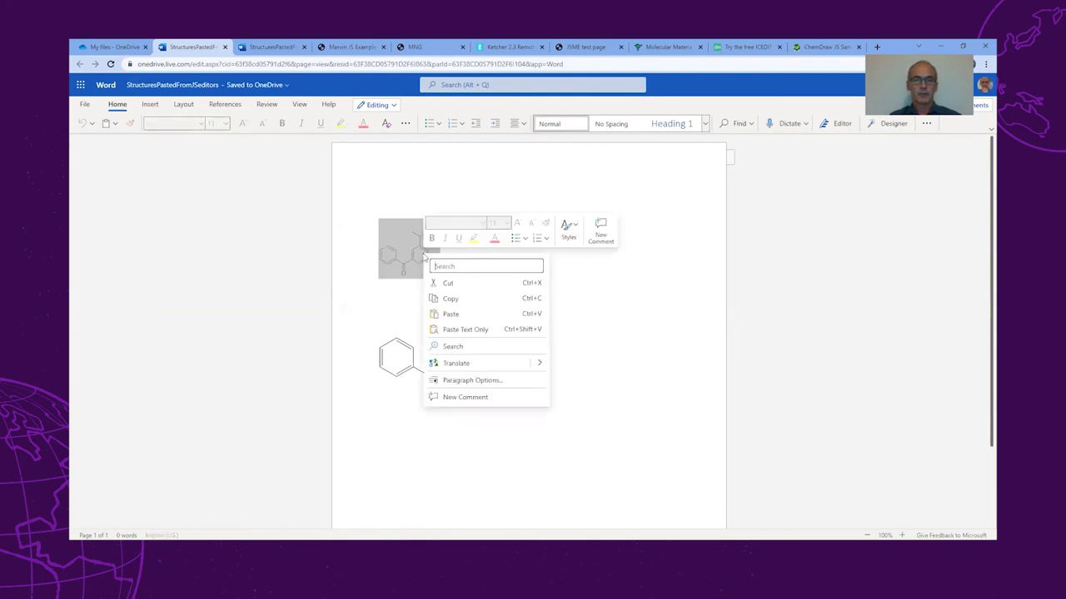
left_click(468, 299)
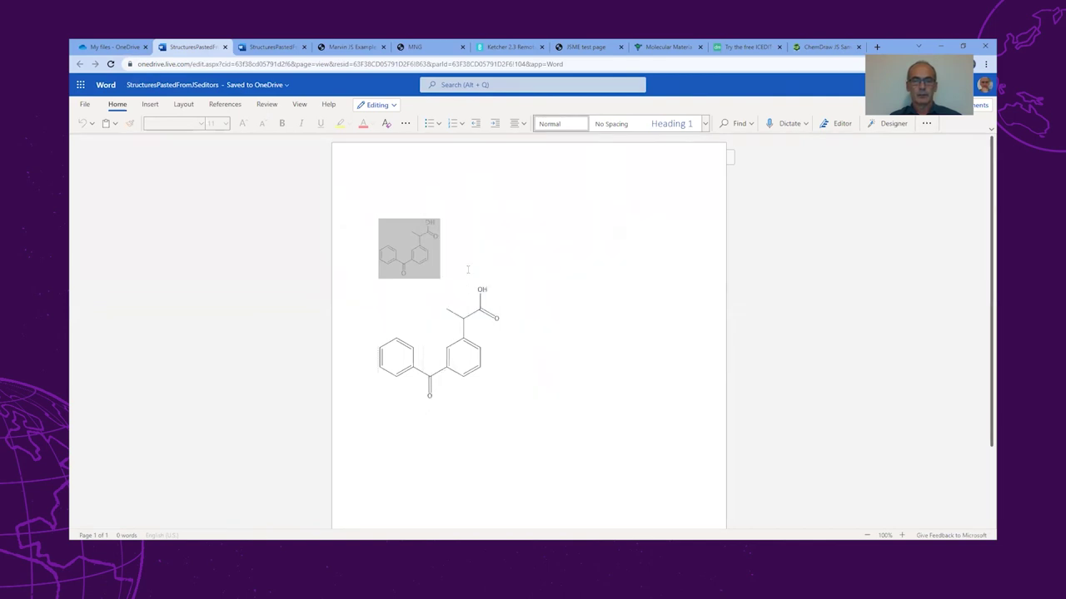
right_click(454, 257)
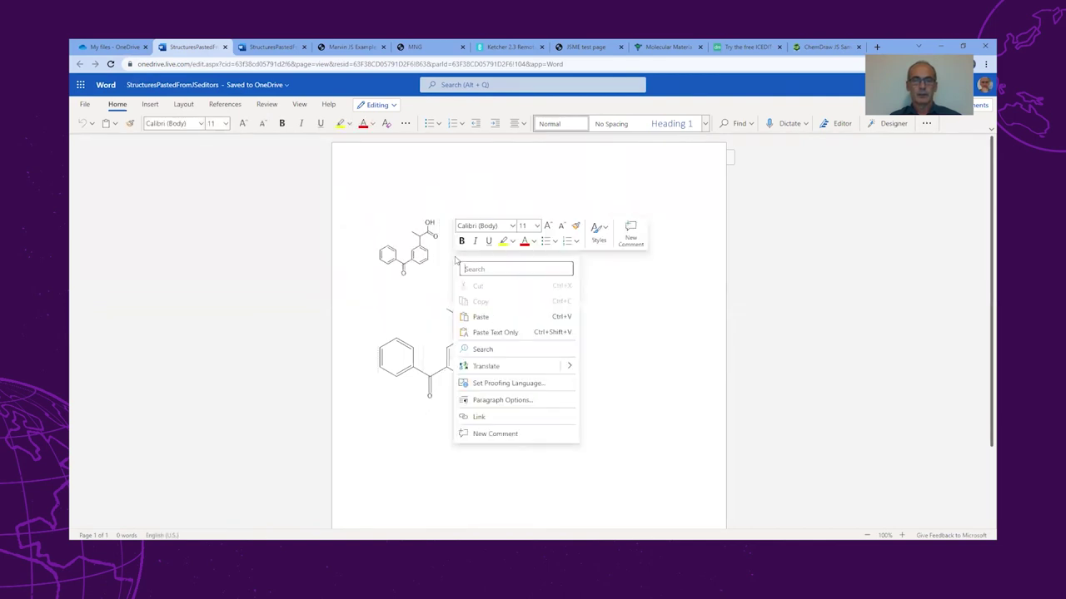
left_click(483, 316)
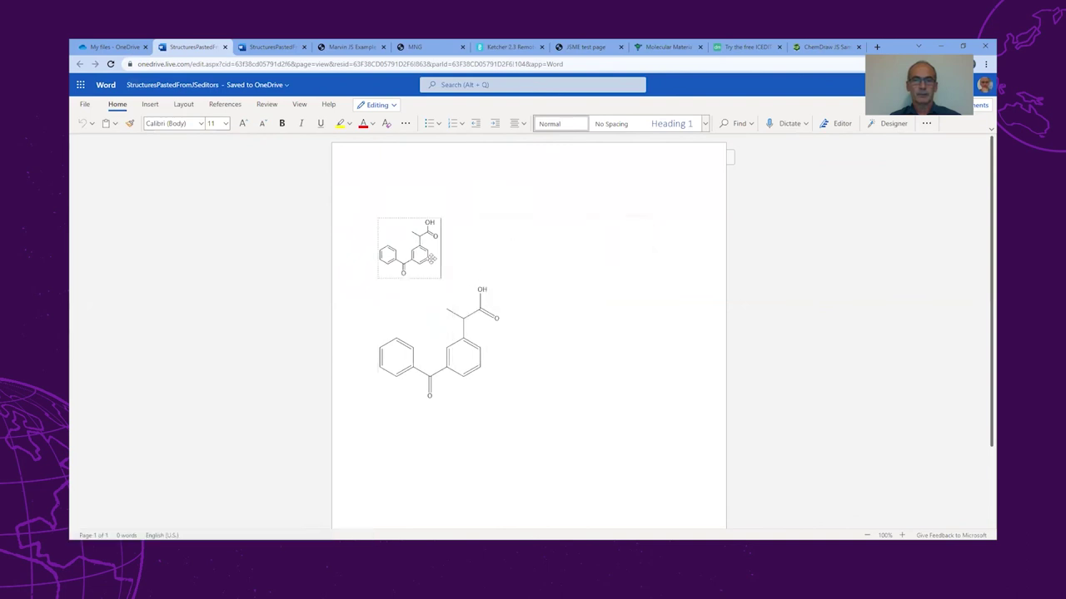
Copy the large ketoprofen image and paste a duplicate to its right.
left_click(421, 325)
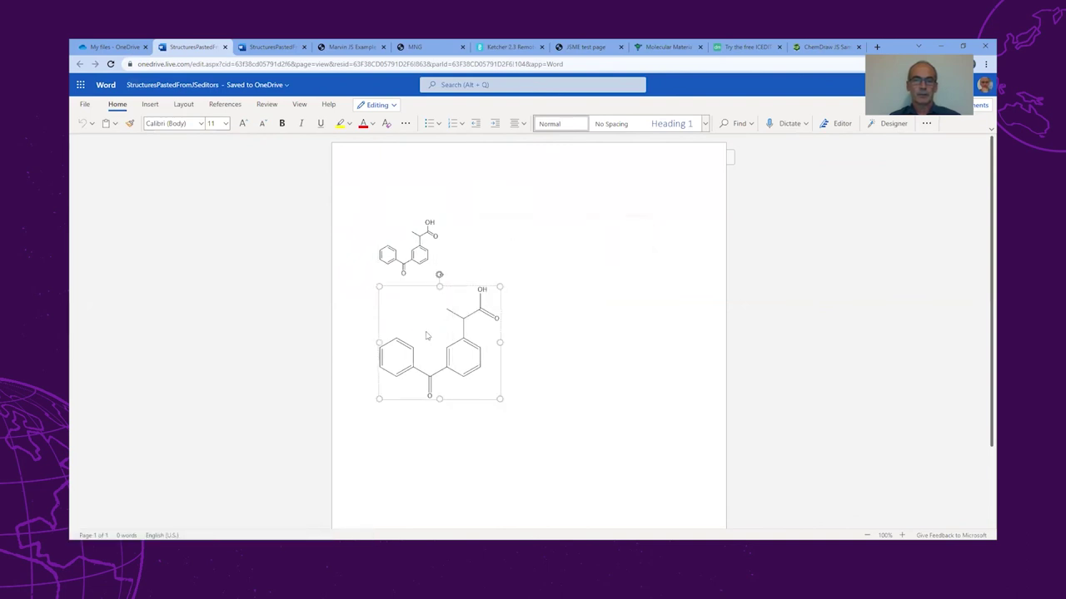
right_click(426, 333)
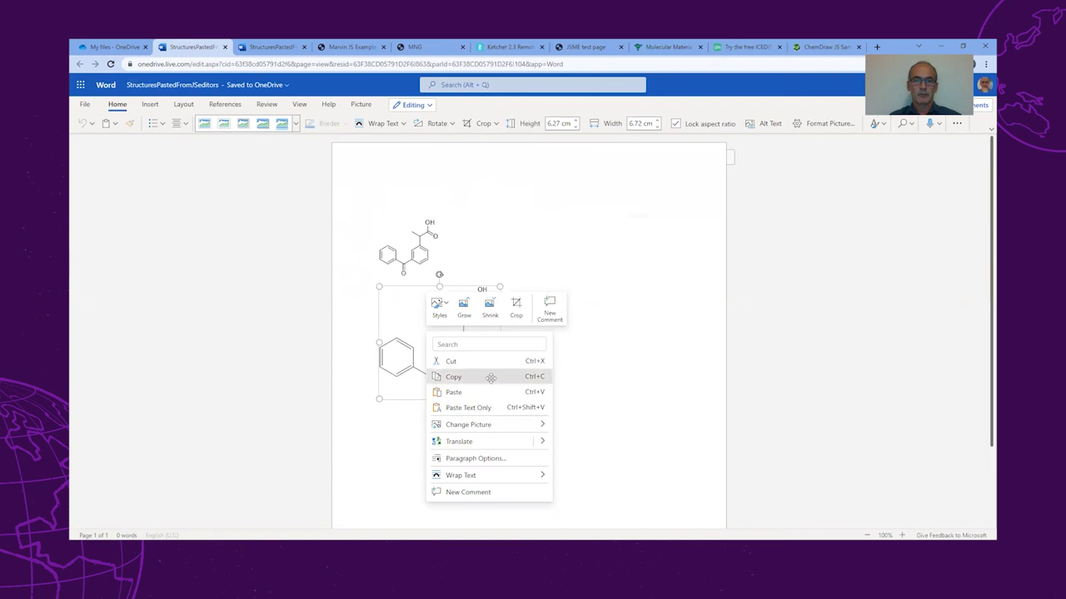
left_click(491, 379)
left_click(511, 363)
right_click(510, 363)
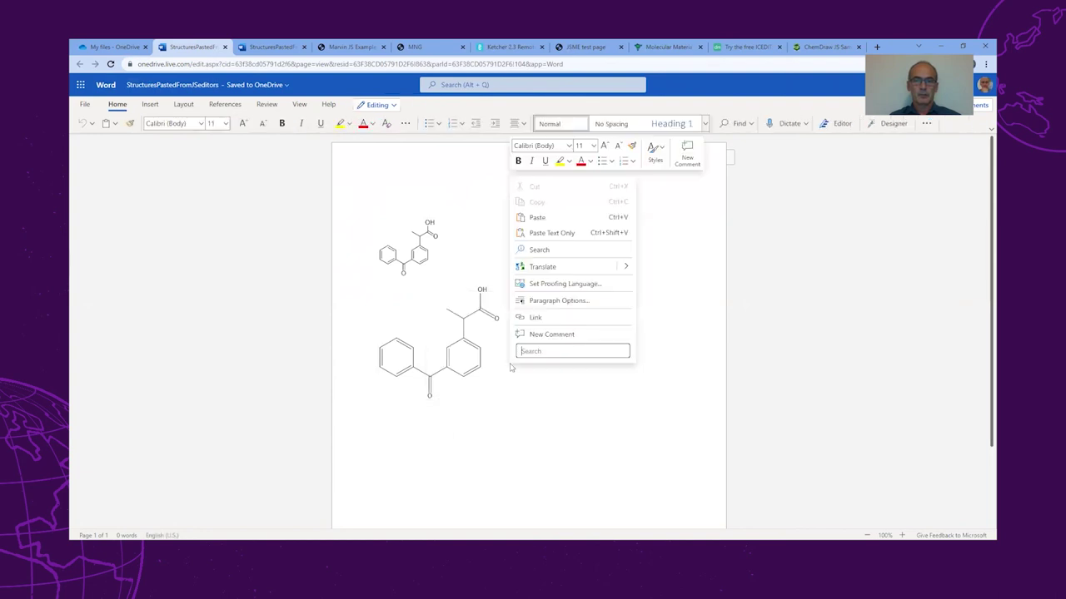
left_click(554, 221)
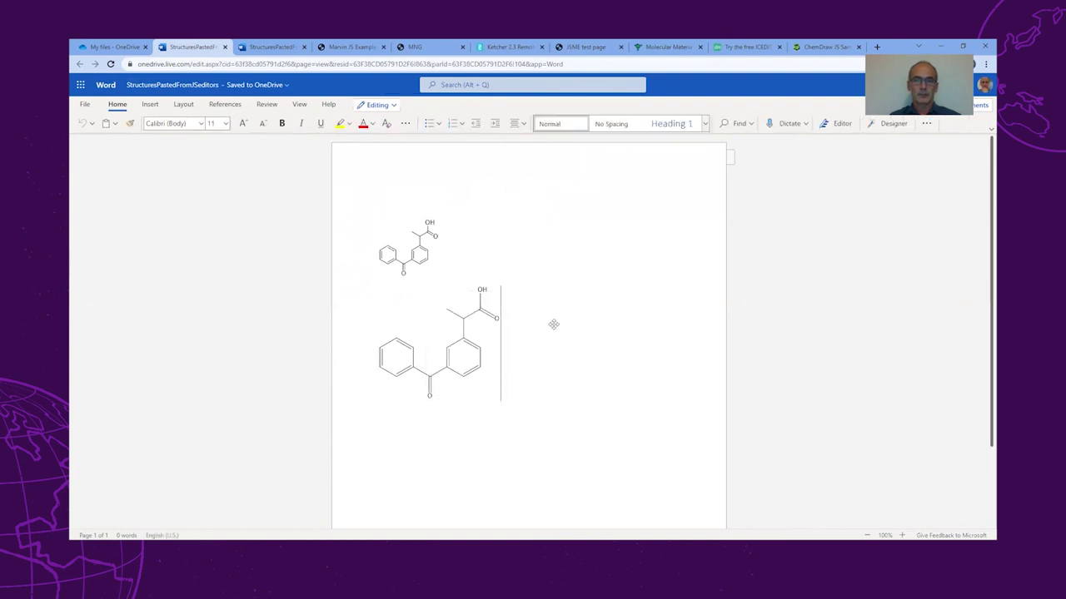
left_click(511, 248)
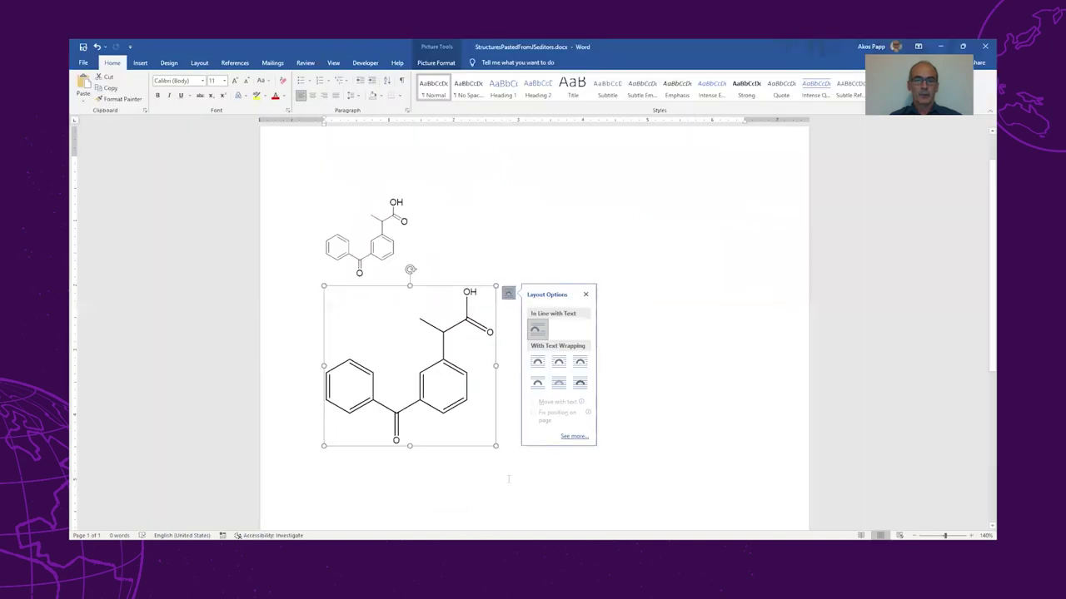
Save and refresh to pull in the web-added ketoprofen copy, then open it in the JChem editor.
left_click(616, 310)
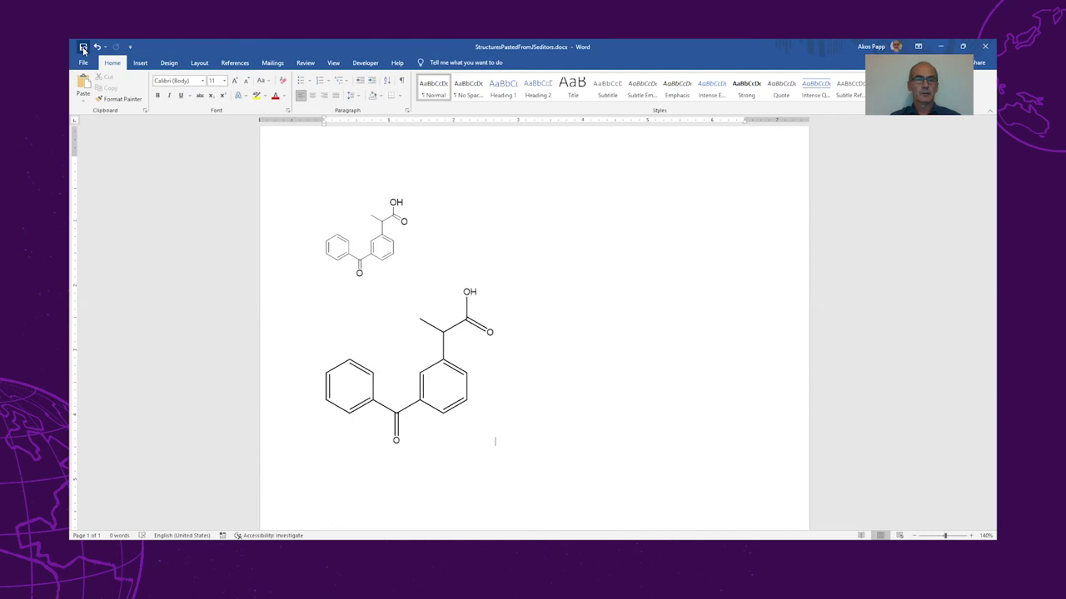
left_click(84, 48)
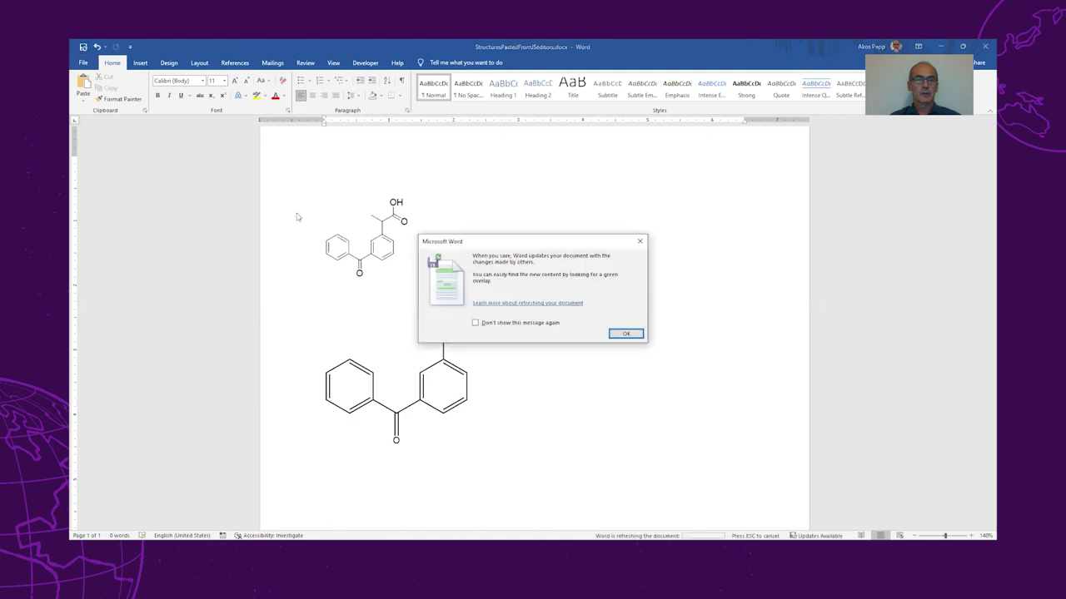
left_click(625, 334)
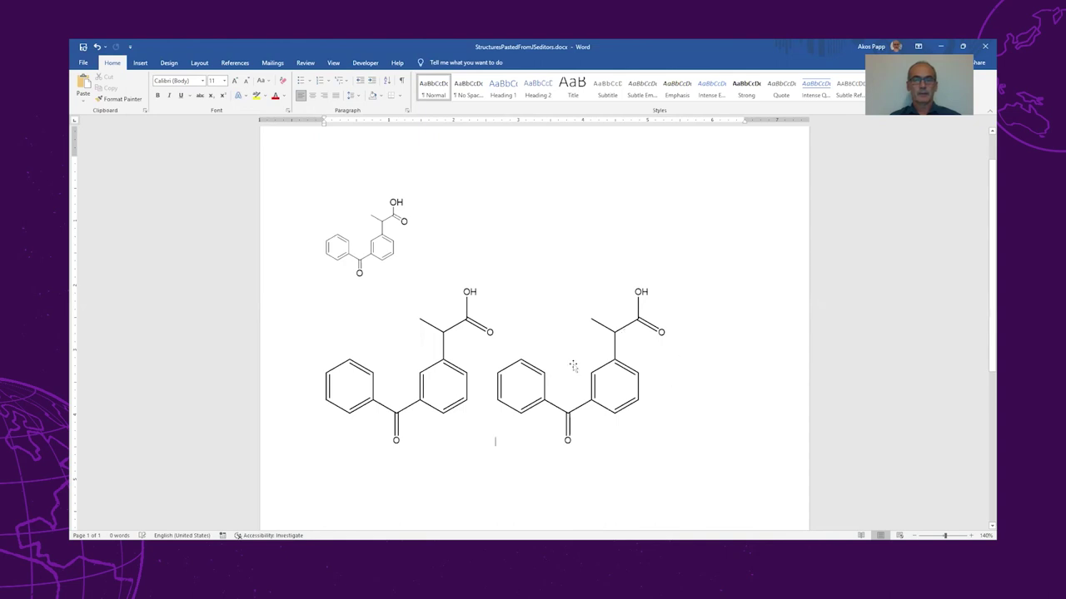
left_click(575, 366)
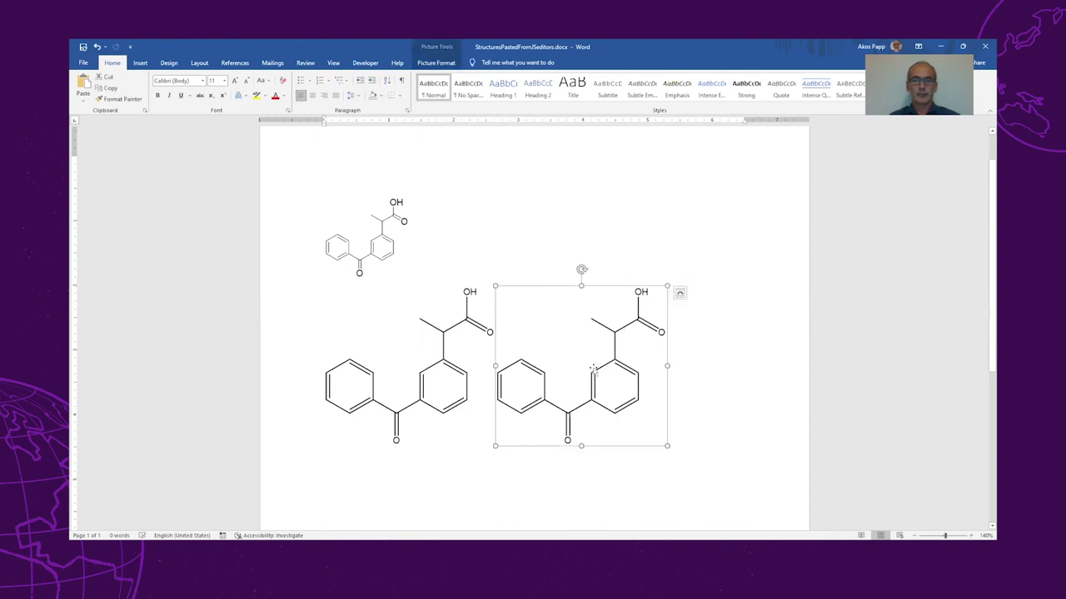
double_click(594, 362)
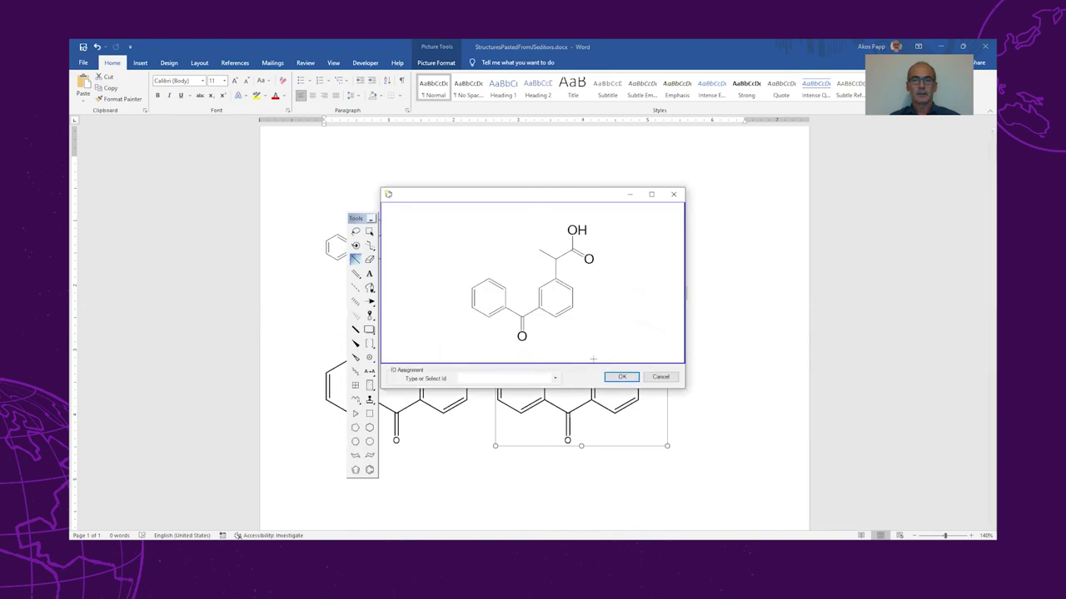